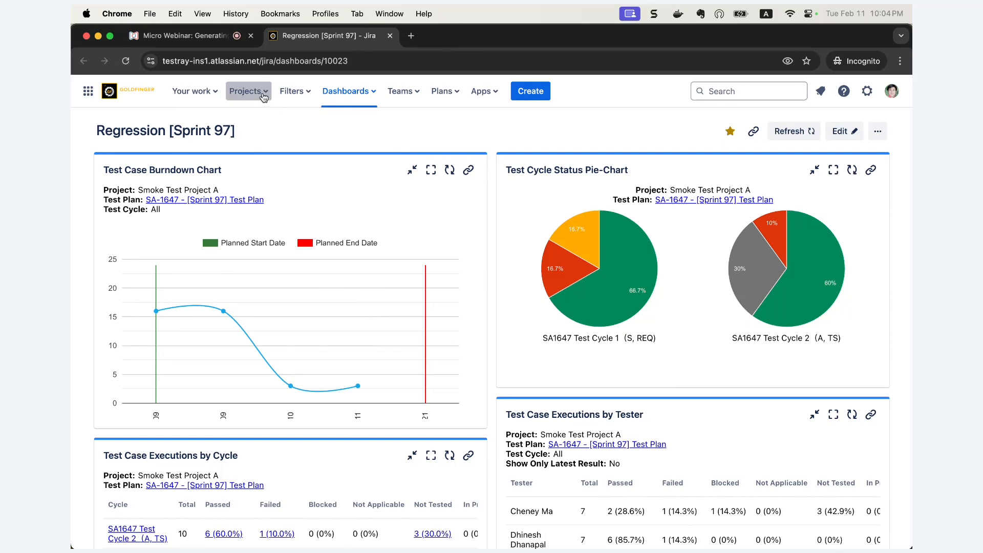
- Open the Tests area of Smoke Test Project A and list its unresolved test plans
left_click(264, 95)
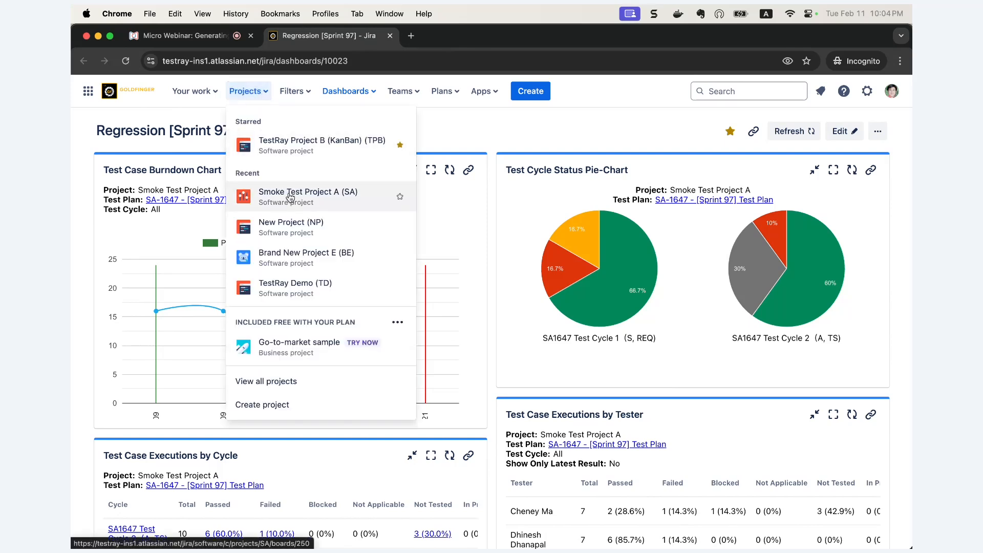
left_click(284, 198)
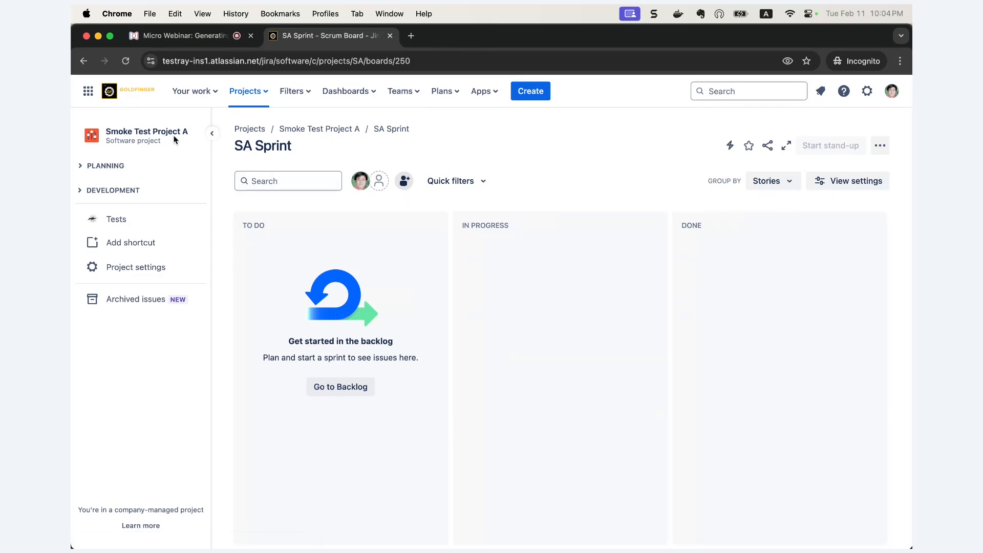
left_click(121, 221)
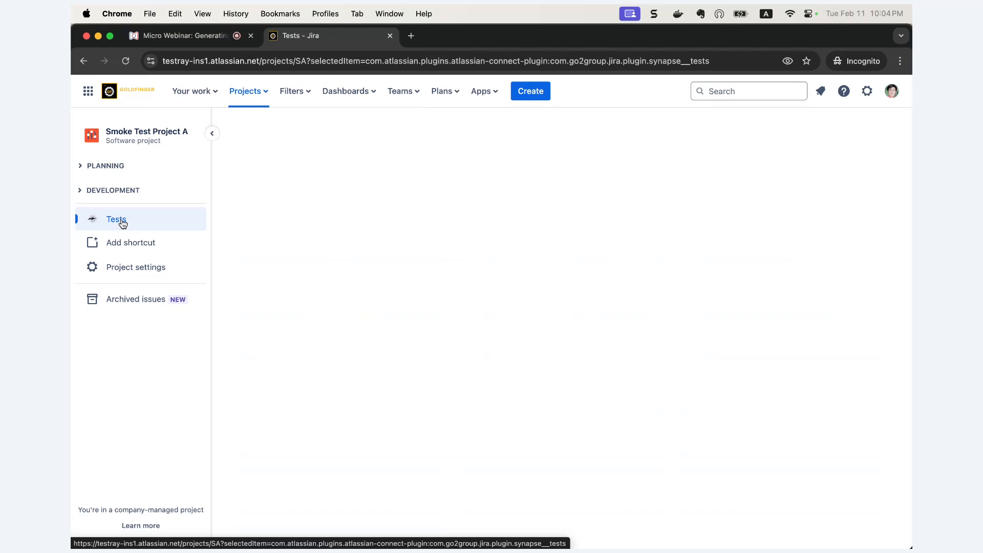
left_click(307, 124)
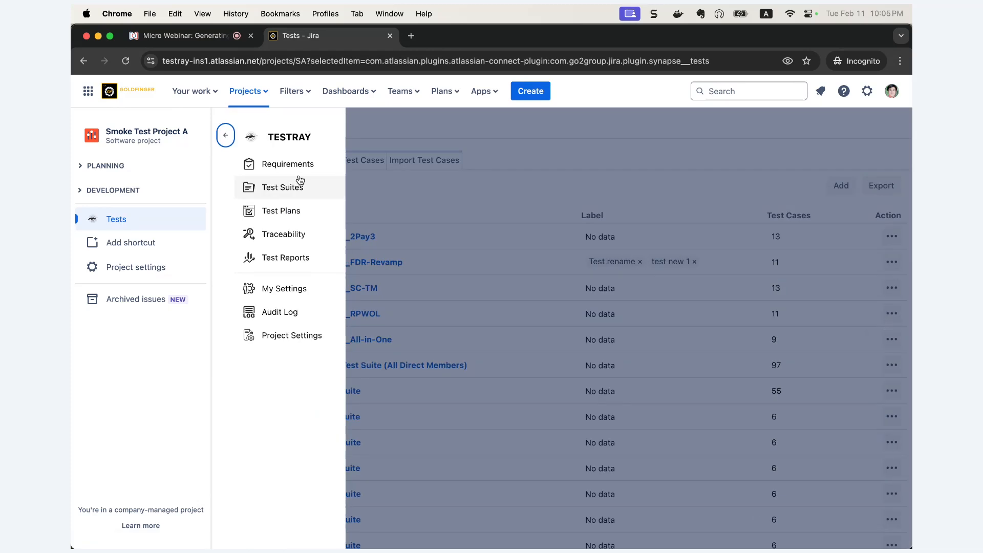
left_click(287, 212)
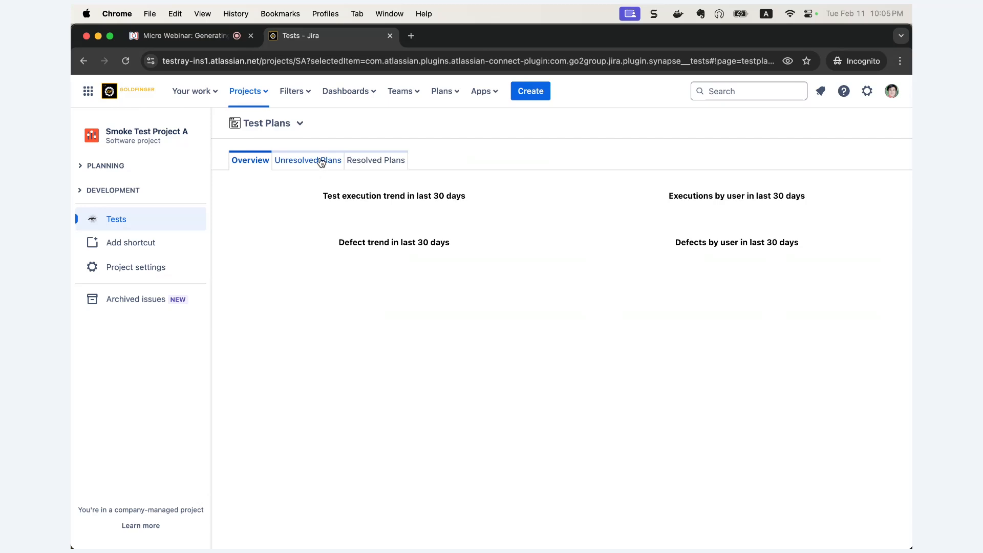
left_click(322, 160)
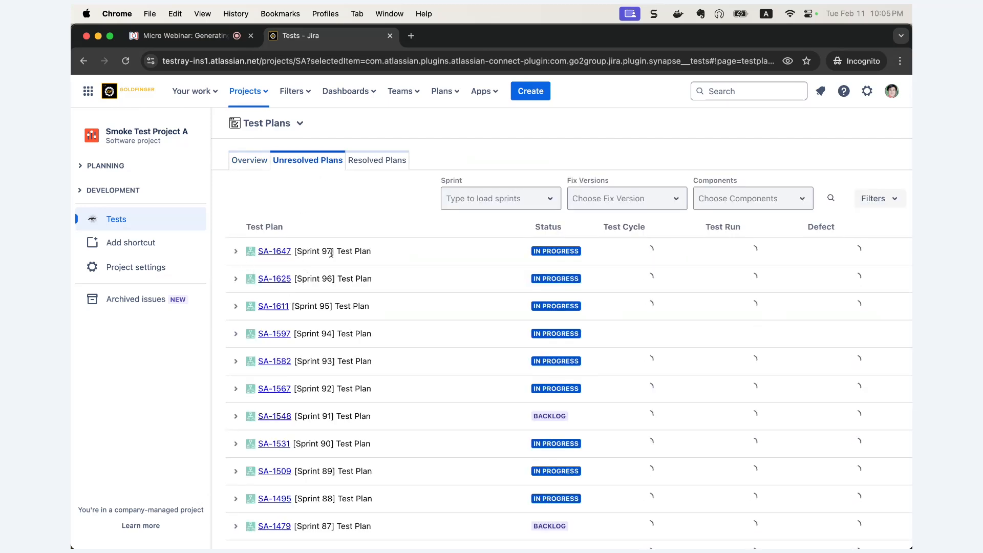
- Expand the SA-1647 [Sprint 97] Test Plan and check the test run breakdown of both its test cycles
left_click(236, 252)
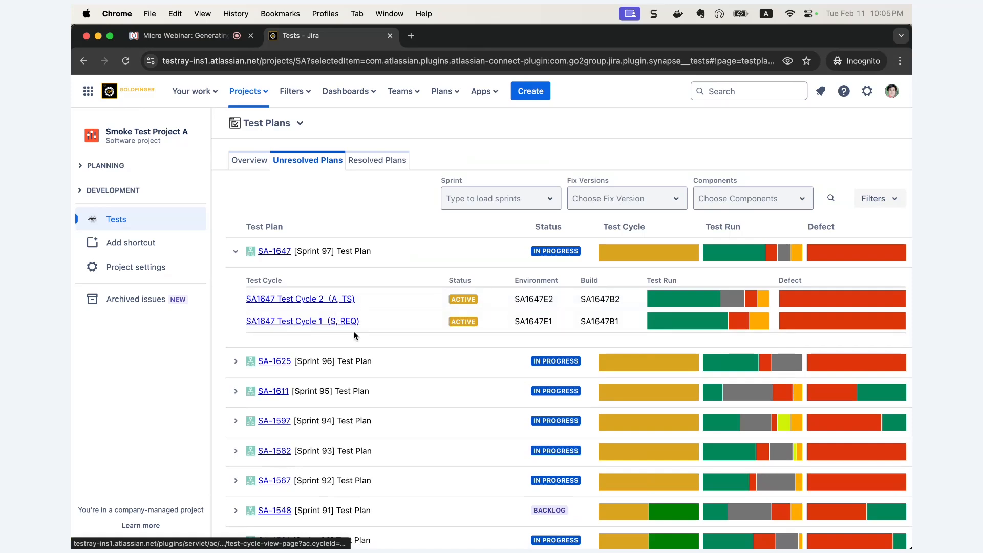
mouse_move(682, 303)
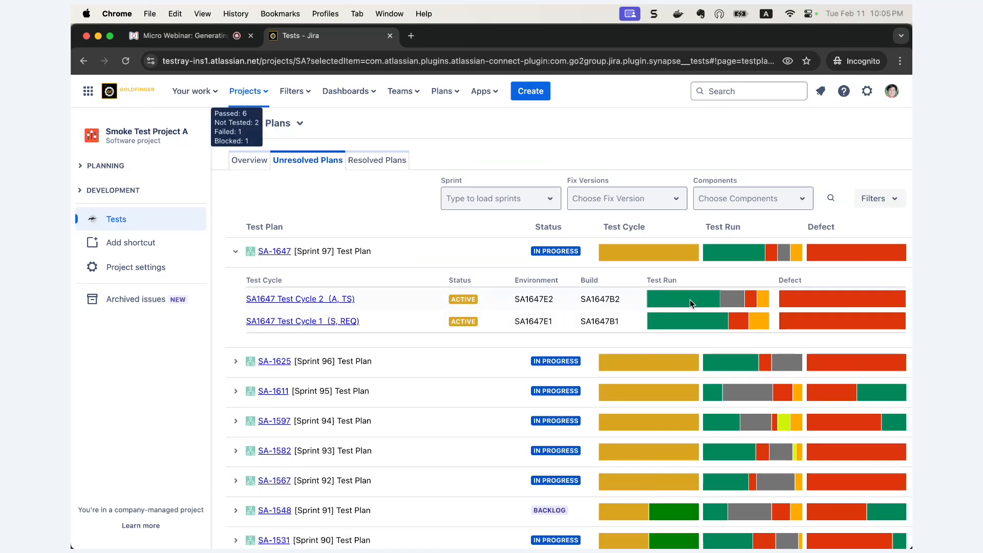
mouse_move(711, 323)
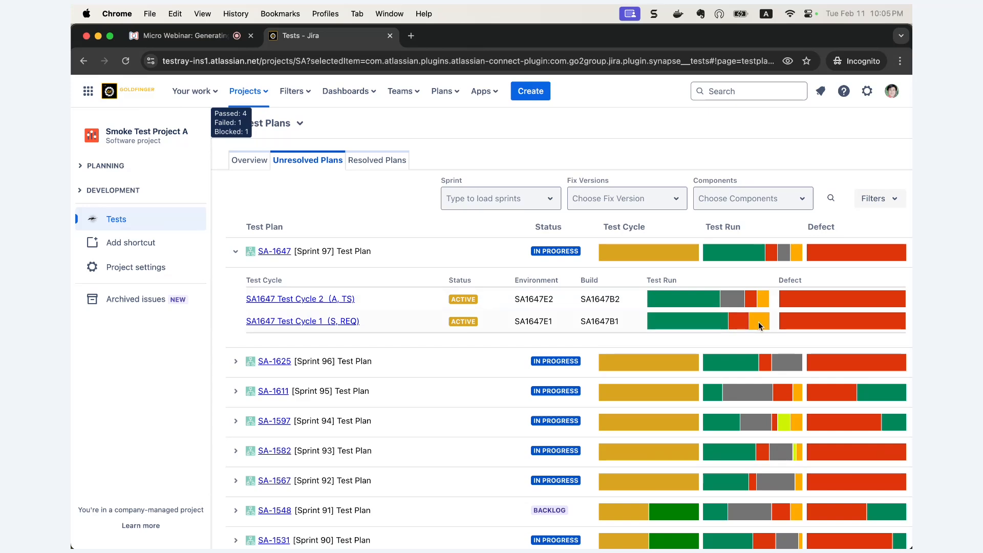
- Open SA1647 Test Cycle 2 (A, TS) in a separate browser tab and switch to it
right_click(326, 303)
left_click(353, 303)
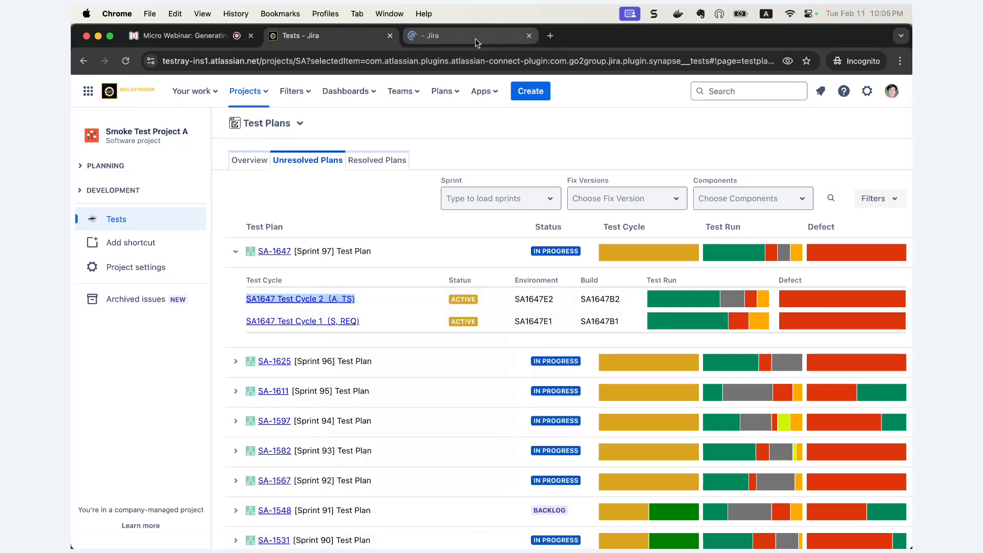
left_click(475, 38)
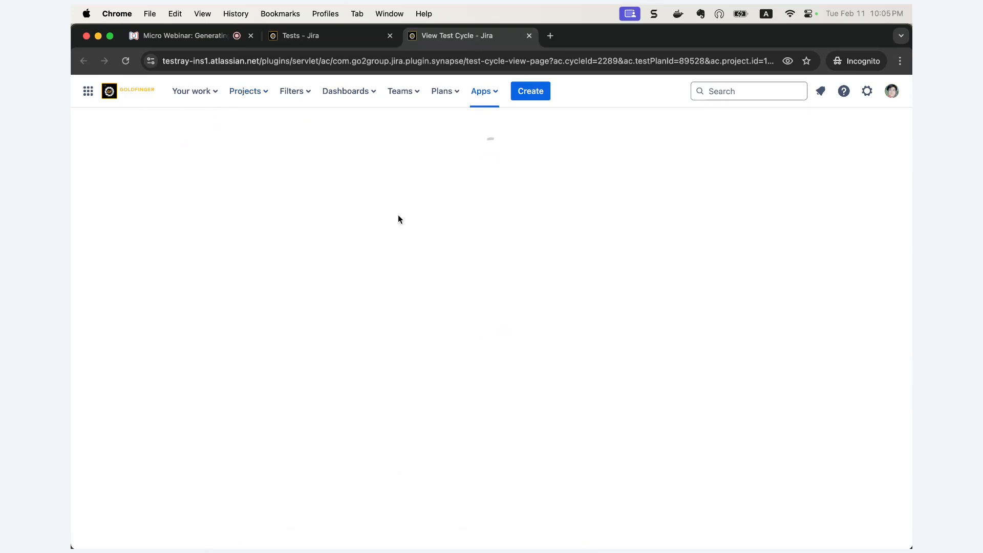
- Show the cycle's test runs in Tree view and highlight the cycle title and its test run total
left_click(348, 266)
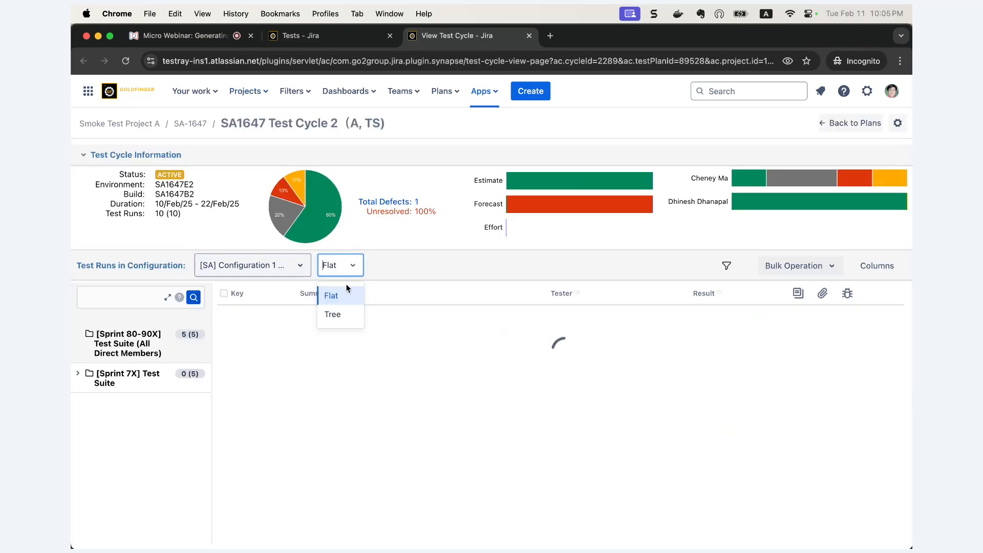
left_click(338, 314)
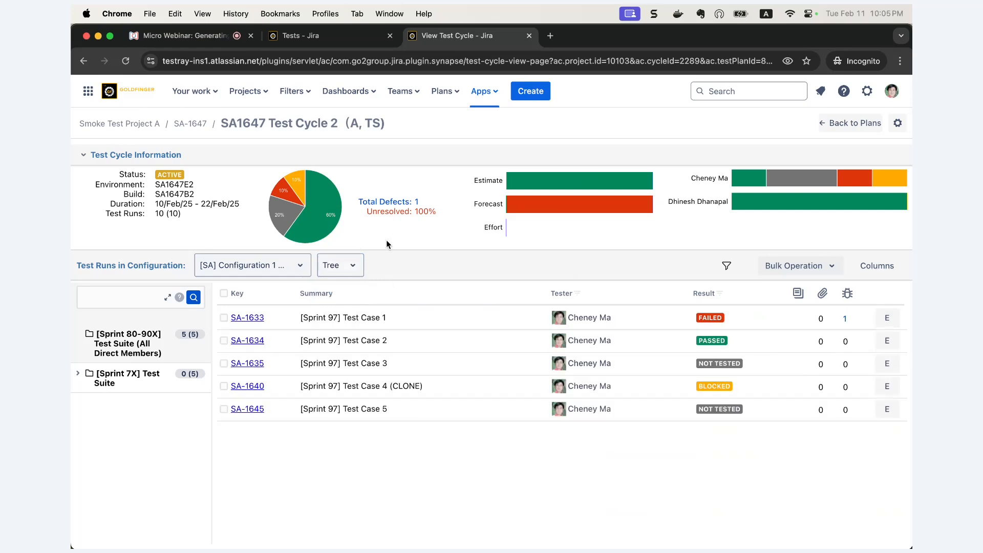
triple_click(225, 123)
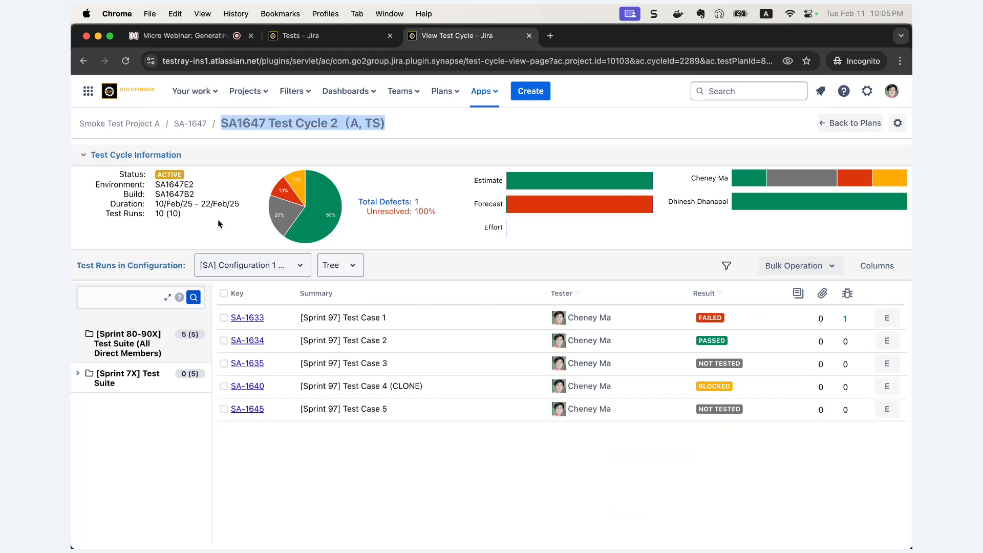
left_click_drag(182, 214, 155, 214)
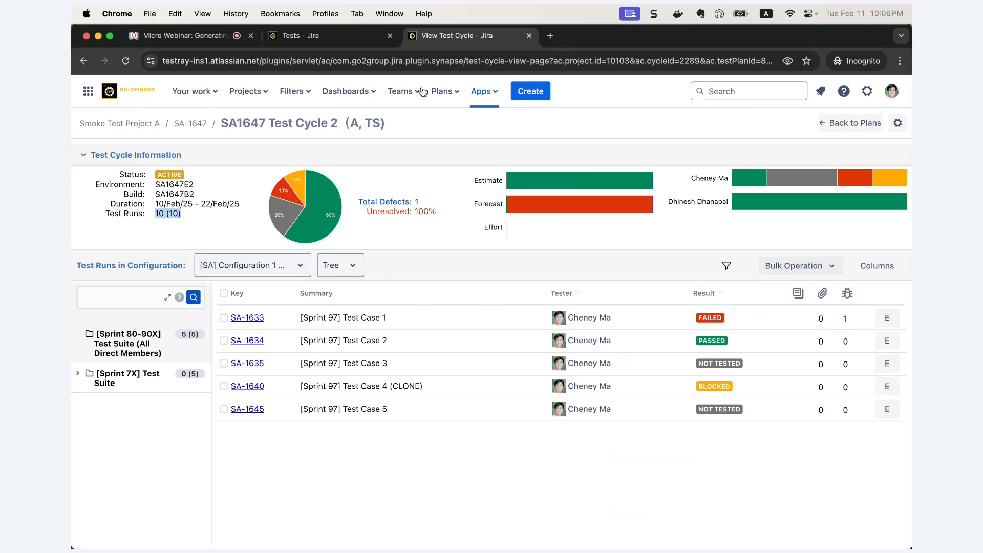
- Return to the project's Tests page and open the Test Plan Execution Report configuration from Test Reports
left_click(343, 42)
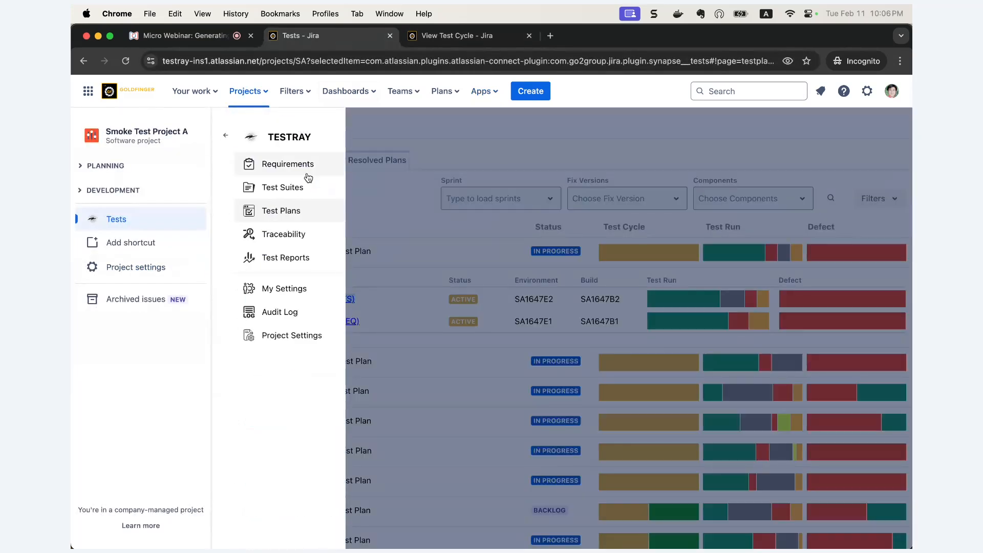
left_click(271, 261)
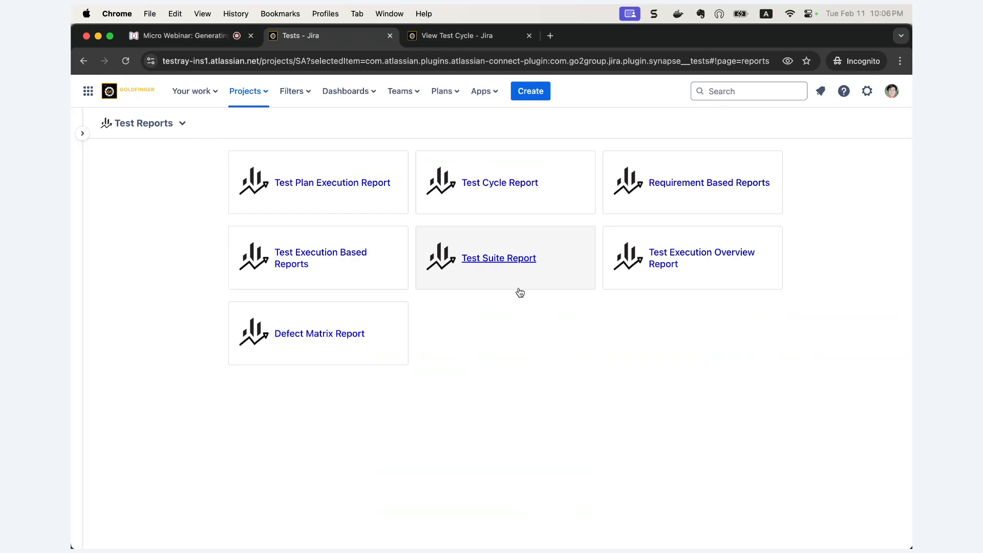
left_click(461, 41)
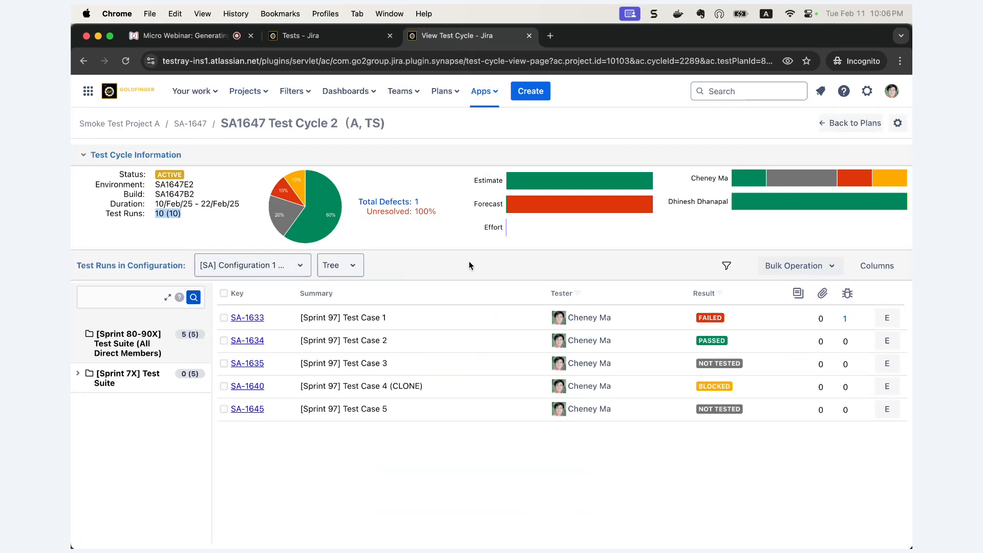
left_click(337, 35)
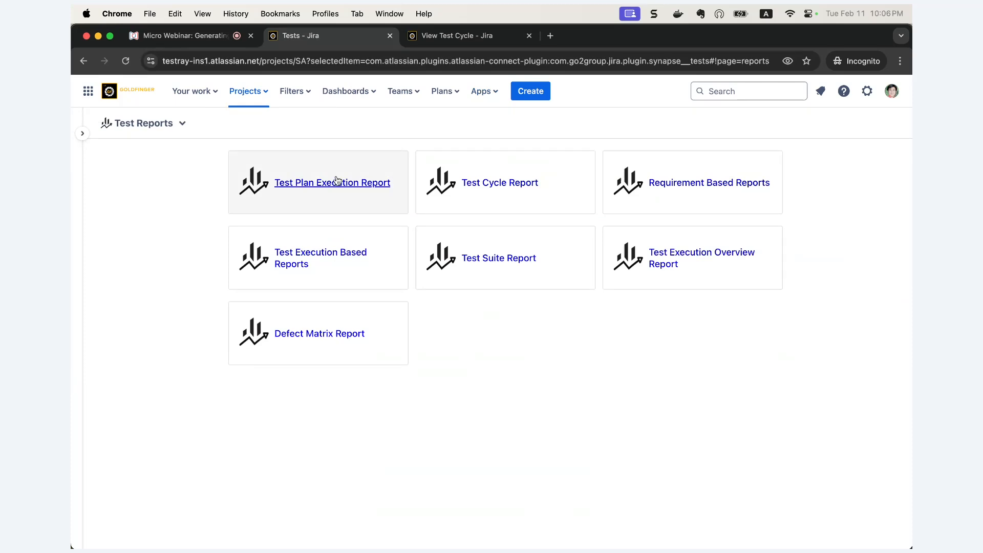
left_click(300, 187)
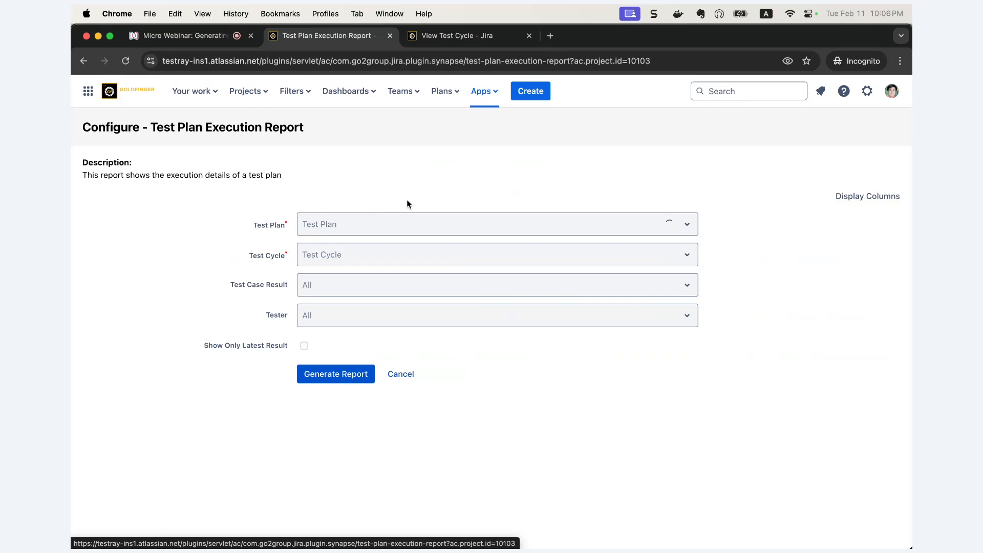
- Set the report's test plan to SA-1647 - [Sprint 97] Test Plan and include Test Cycle 1 (S, REQ) and Test Cycle 2 (A, TS)
left_click(413, 226)
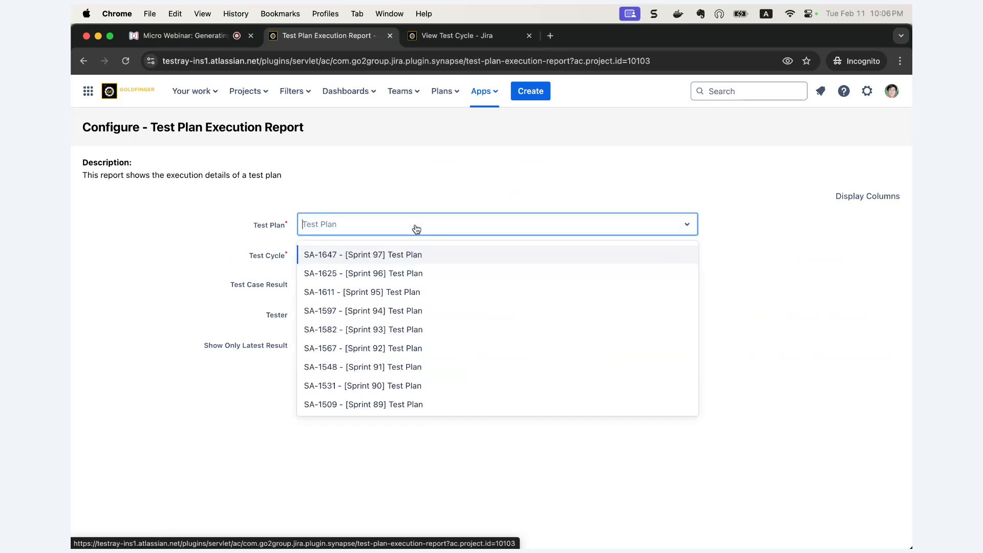
left_click(355, 254)
left_click(367, 259)
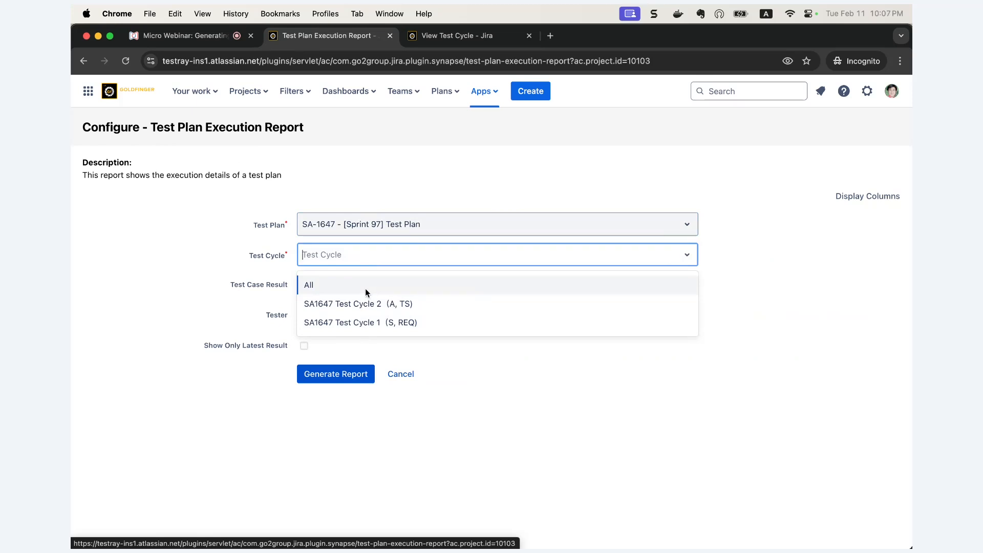
left_click(340, 322)
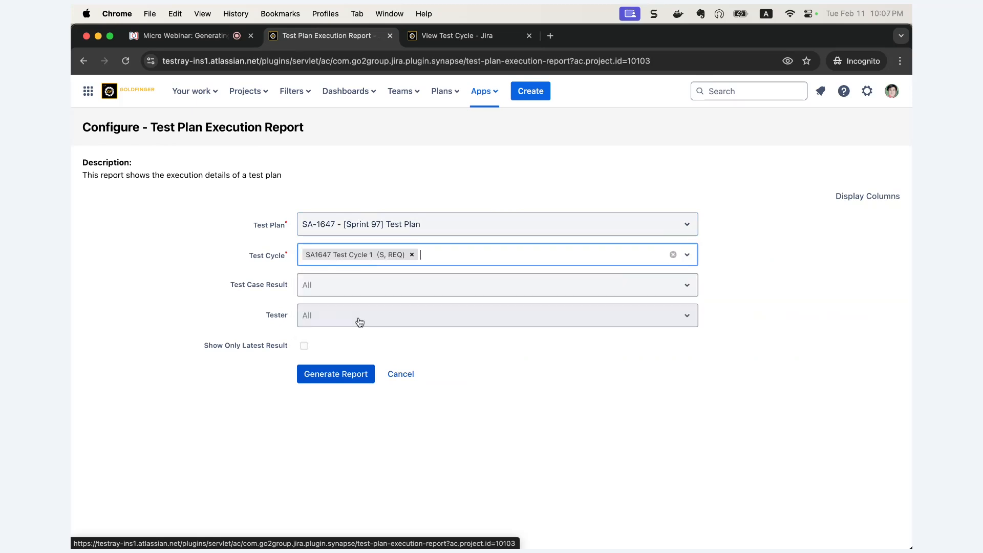
left_click(449, 260)
left_click(416, 300)
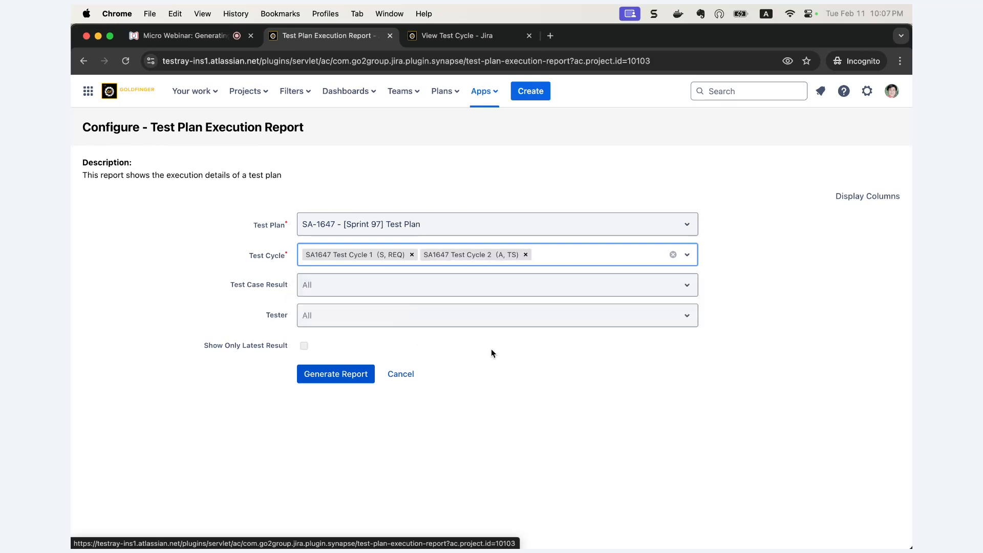
- Examine the report's available display columns across the JIRA, TestRay and custom fields, and leave the column selection without saving
left_click(881, 203)
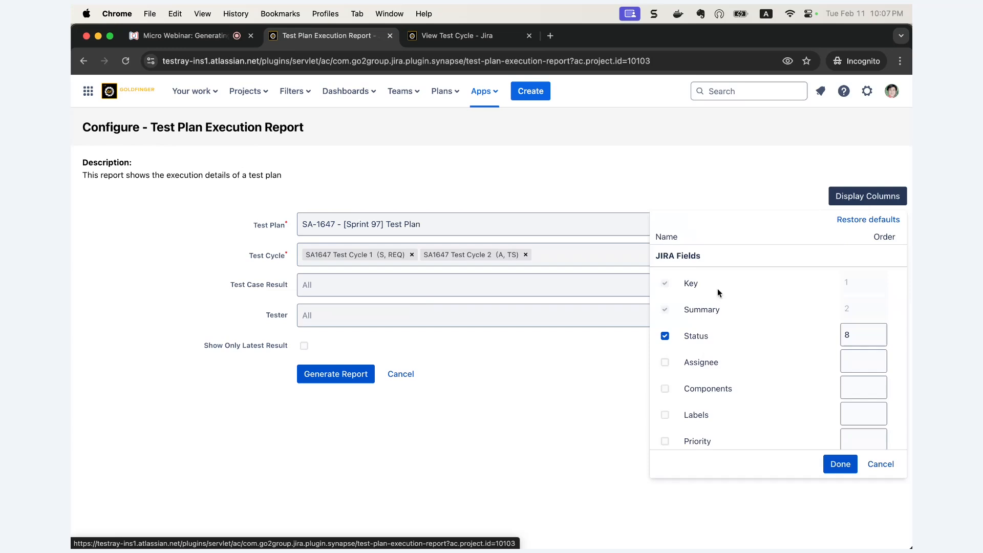
scroll(714, 307, "down", 2)
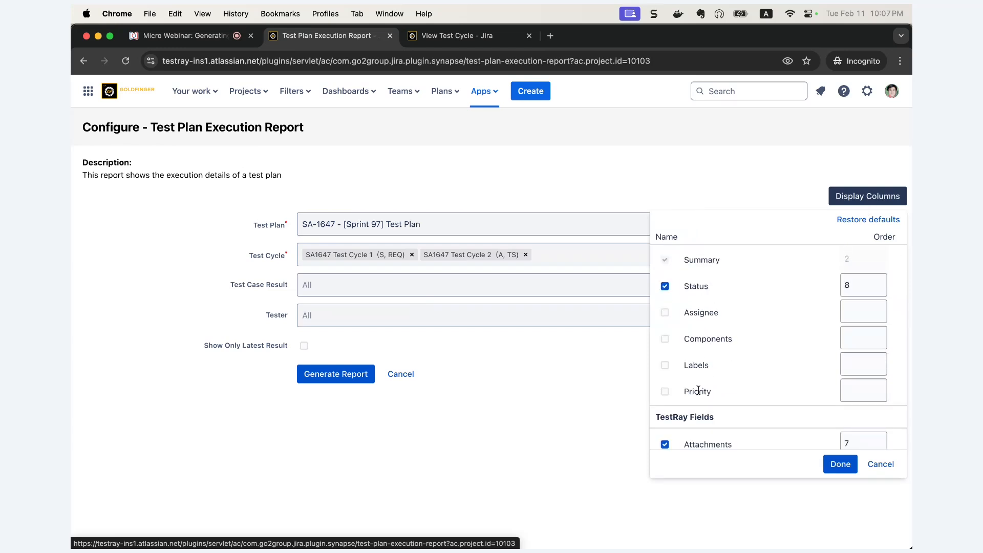
scroll(717, 323, "down", 4)
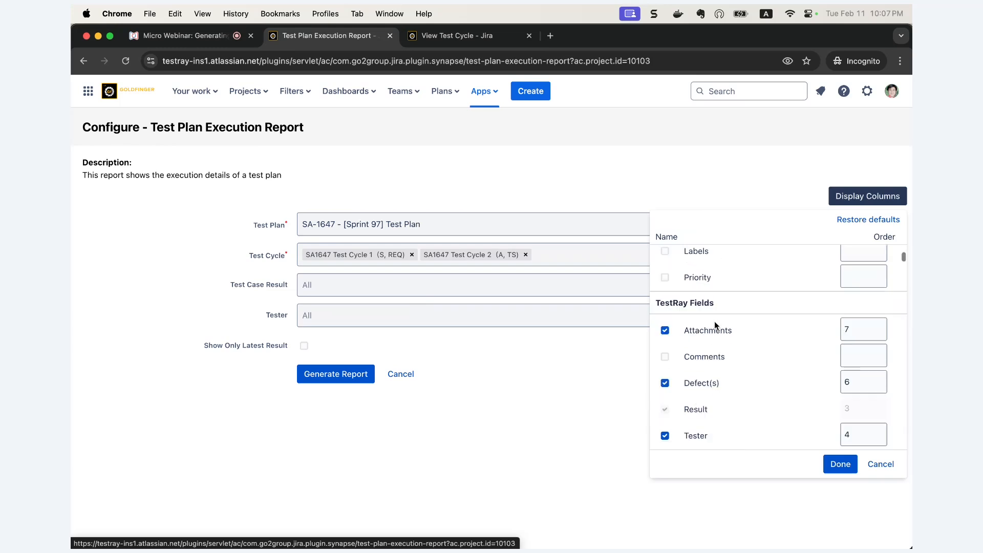
scroll(714, 321, "down", 3)
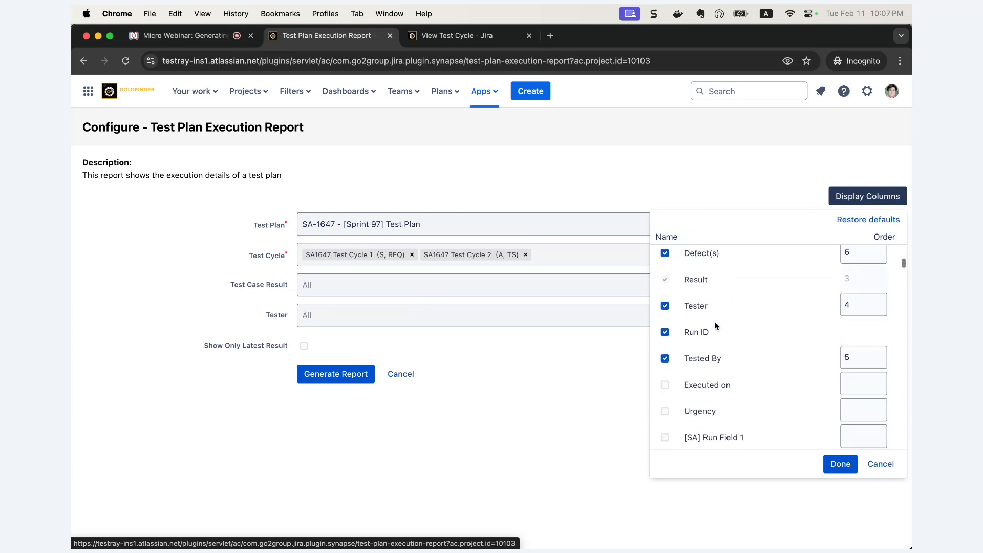
scroll(714, 321, "down", 8)
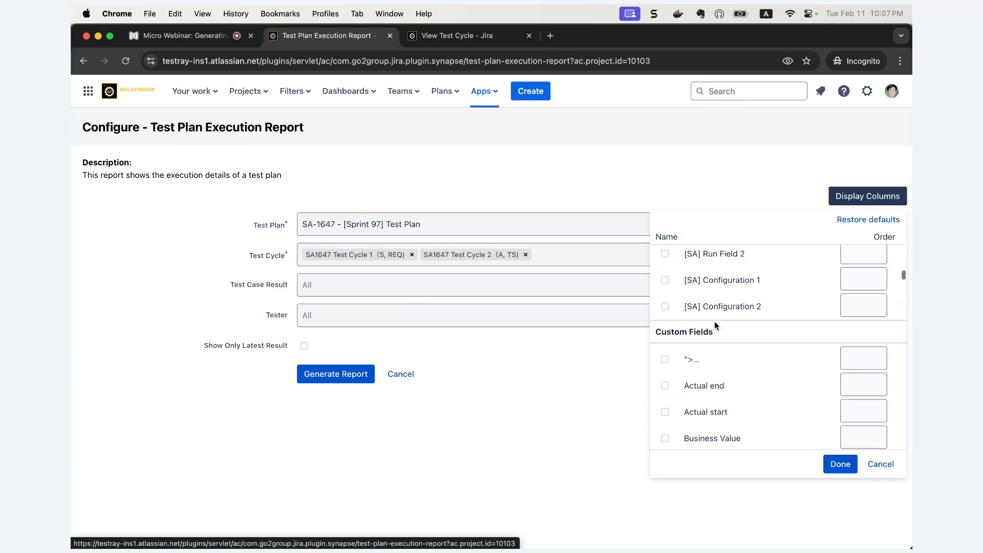
scroll(714, 325, "down", 8)
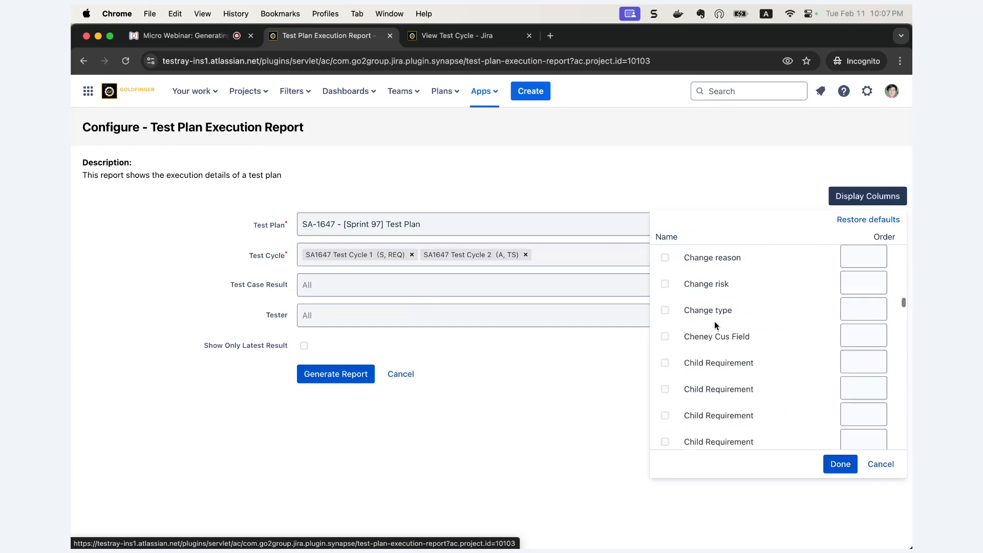
scroll(715, 325, "down", 8)
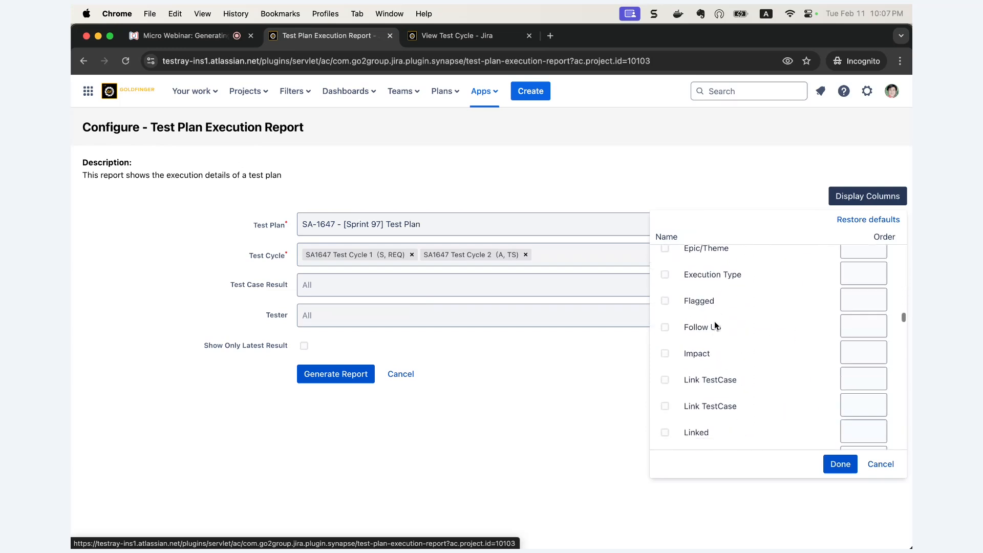
scroll(715, 325, "down", 8)
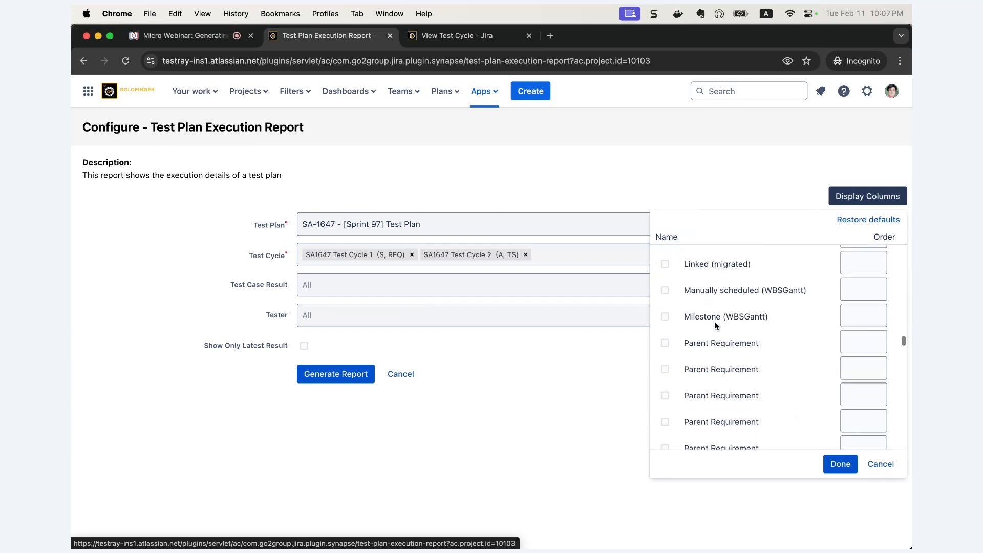
scroll(714, 321, "up", 2)
scroll(714, 321, "down", 8)
scroll(714, 321, "down", 1)
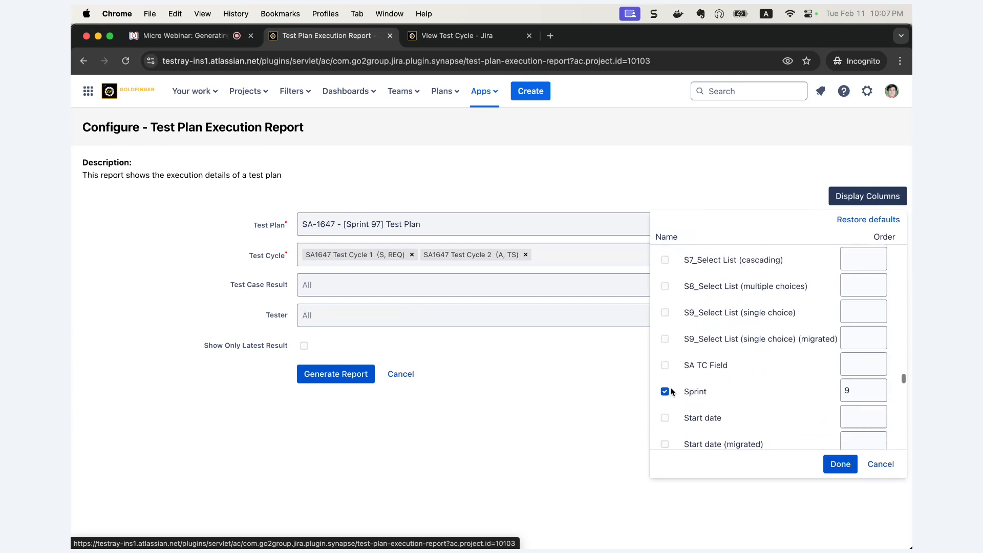
left_click(880, 464)
- Generate the Test Plan Execution Report and highlight SA1647 Test Cycle 1 (S, REQ) in its search details
left_click(336, 381)
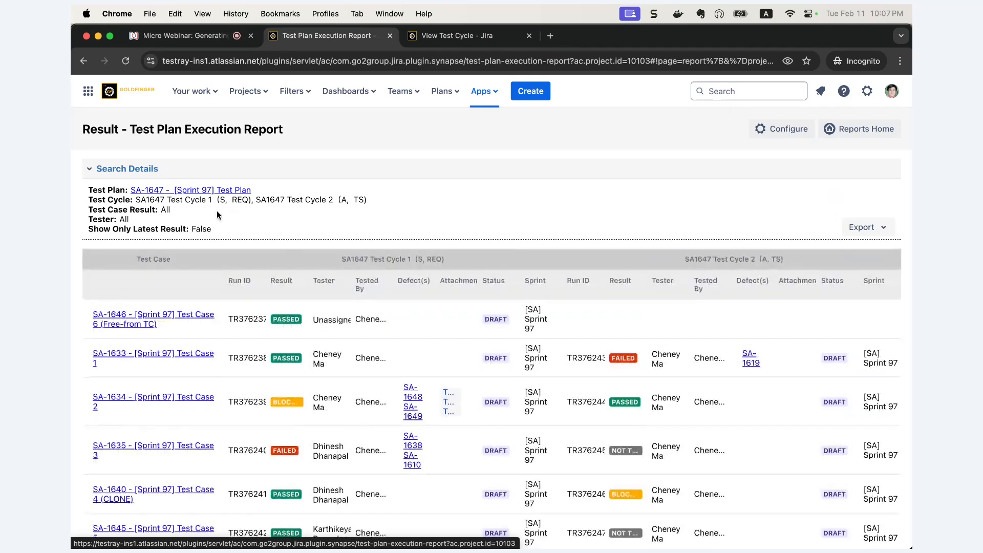
left_click_drag(135, 200, 251, 204)
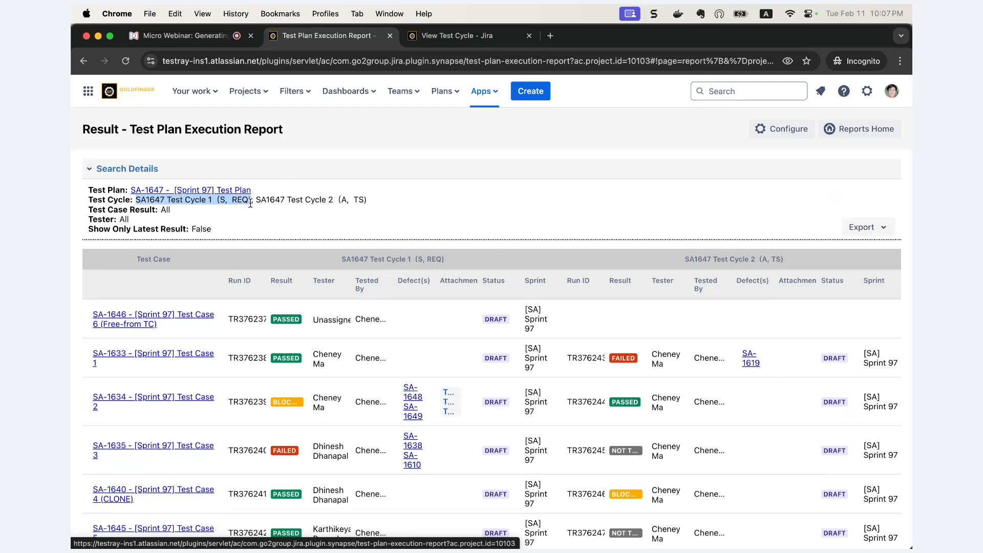
- Review the two test cycles in the search details, the report title and the results row of SA-1633 - [Sprint 97] Test Case 1
left_click(250, 203)
left_click_drag(377, 200, 149, 194)
scroll(312, 223, "down", 3)
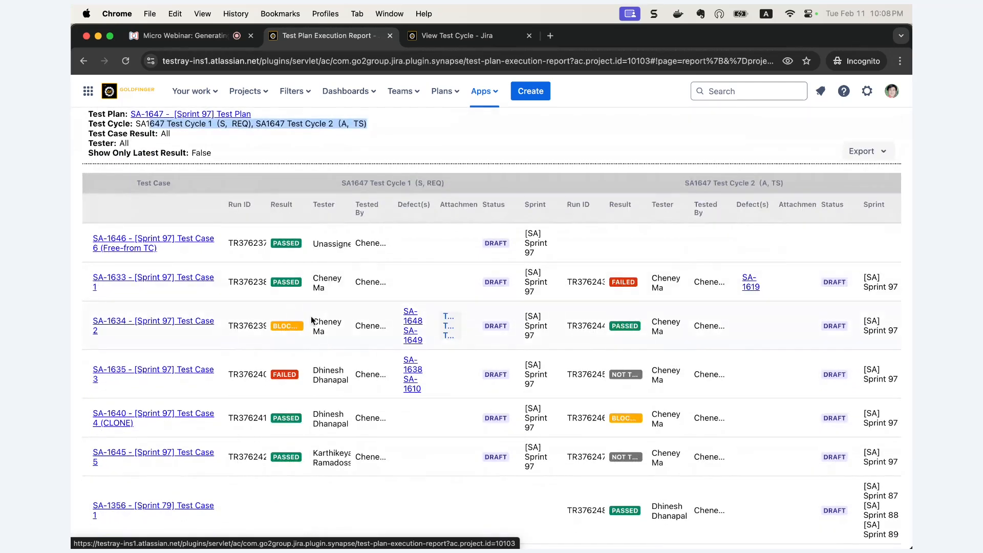
left_click_drag(112, 291, 89, 277)
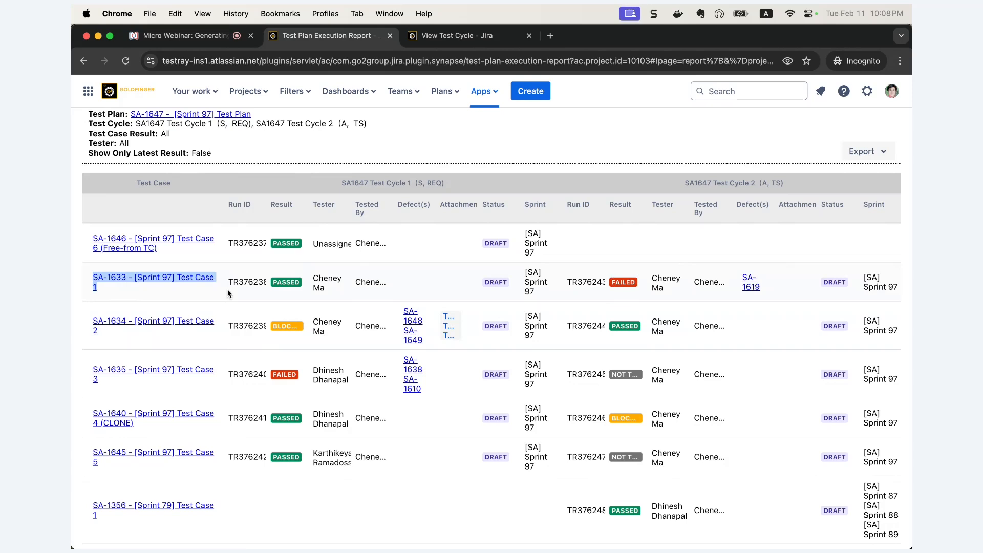
scroll(228, 293, "up", 3)
left_click_drag(131, 129, 290, 132)
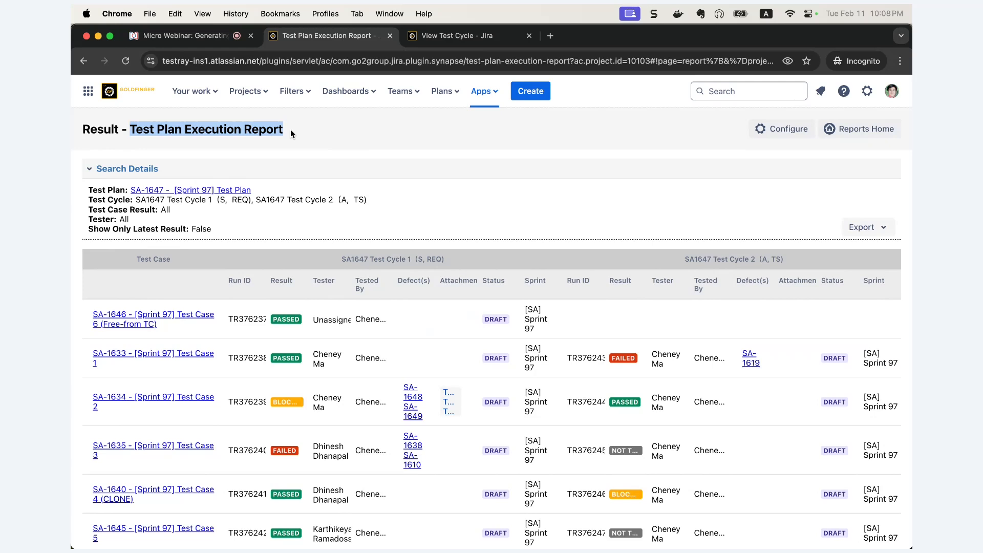
left_click_drag(218, 354, 93, 354)
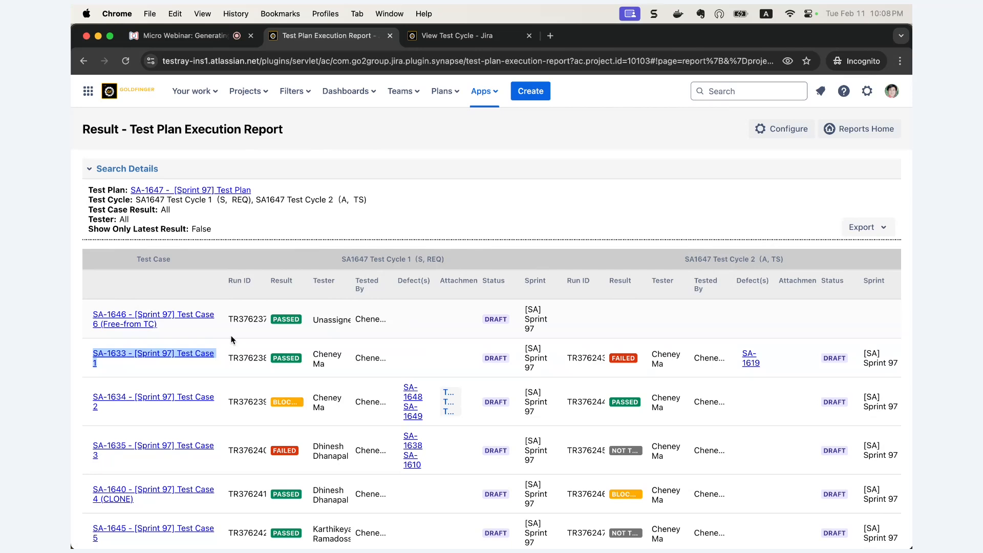
- Review the row of SA-1635 - [Sprint 97] Test Case 3, highlighting its run ID and result in Test Cycle 2
left_click_drag(131, 129, 280, 132)
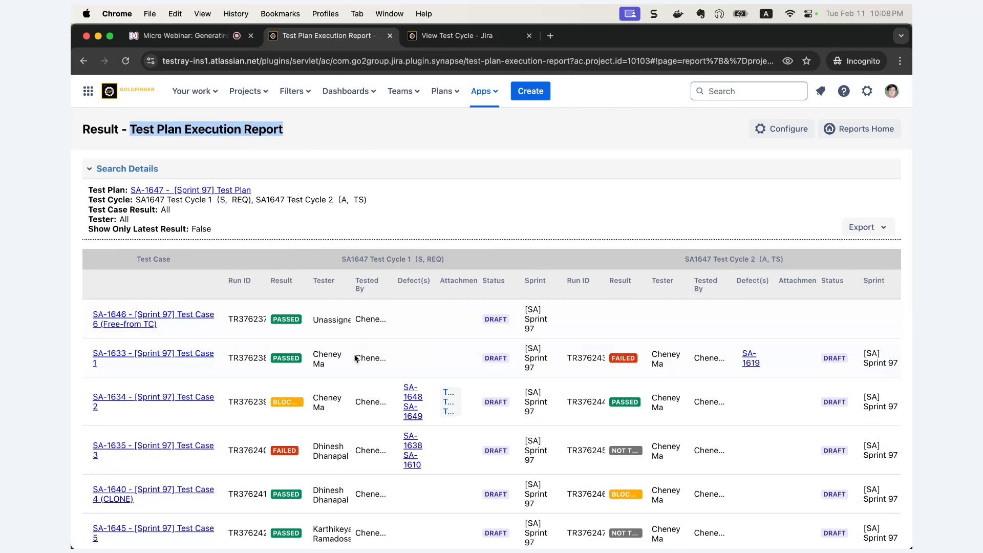
scroll(340, 318, "down", 1)
left_click_drag(110, 413, 94, 405)
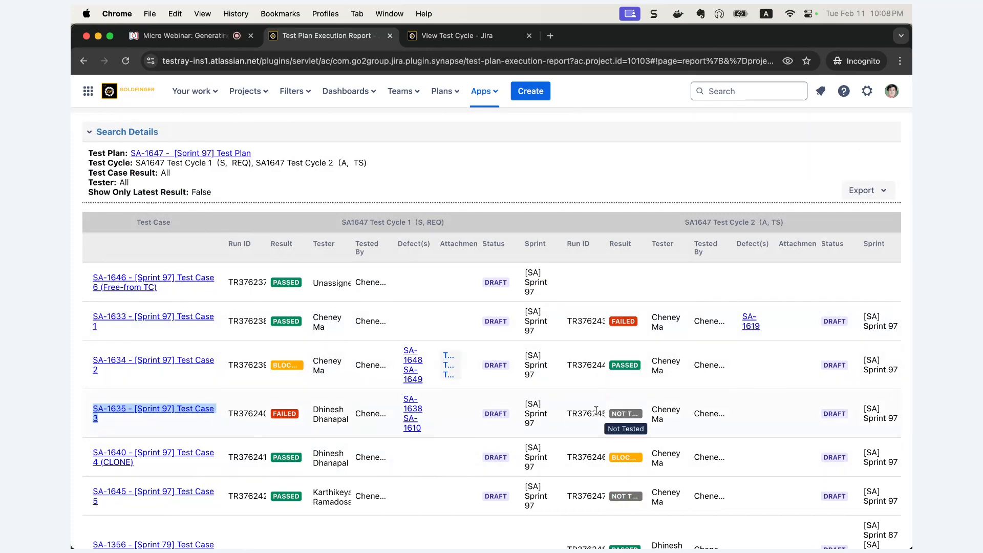
left_click_drag(568, 412, 629, 413)
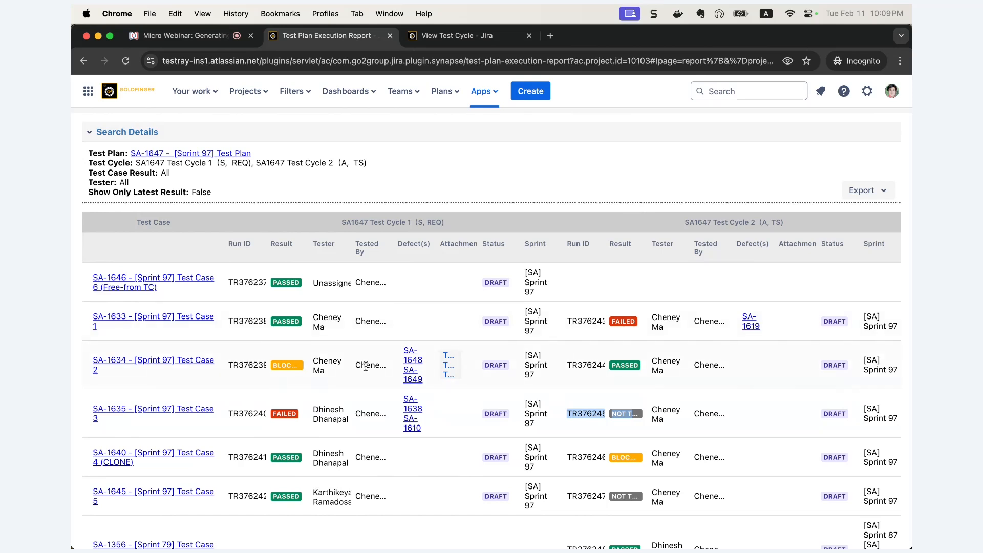
- Export the Test Plan Execution Report to Excel and save the file in the 20250210 folder
left_click(865, 191)
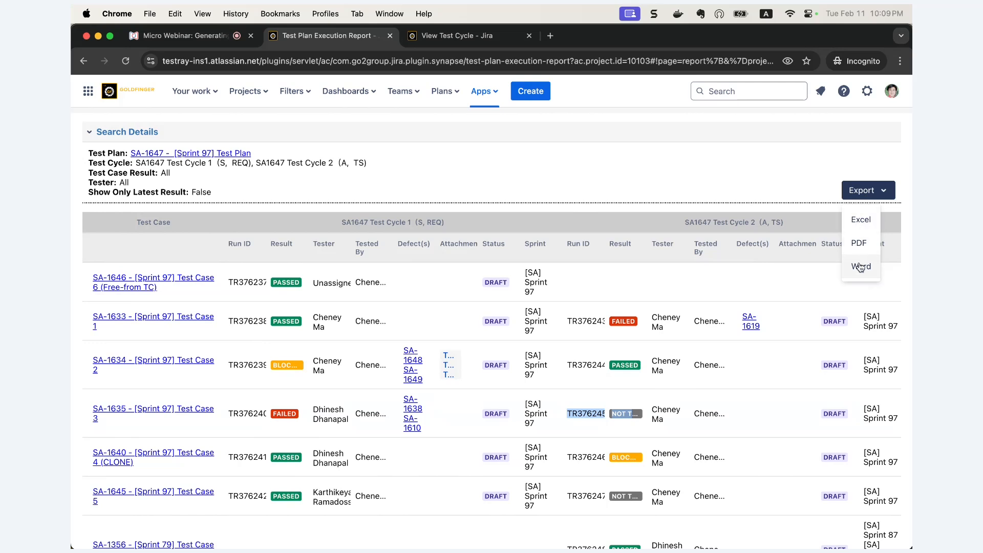
left_click(861, 221)
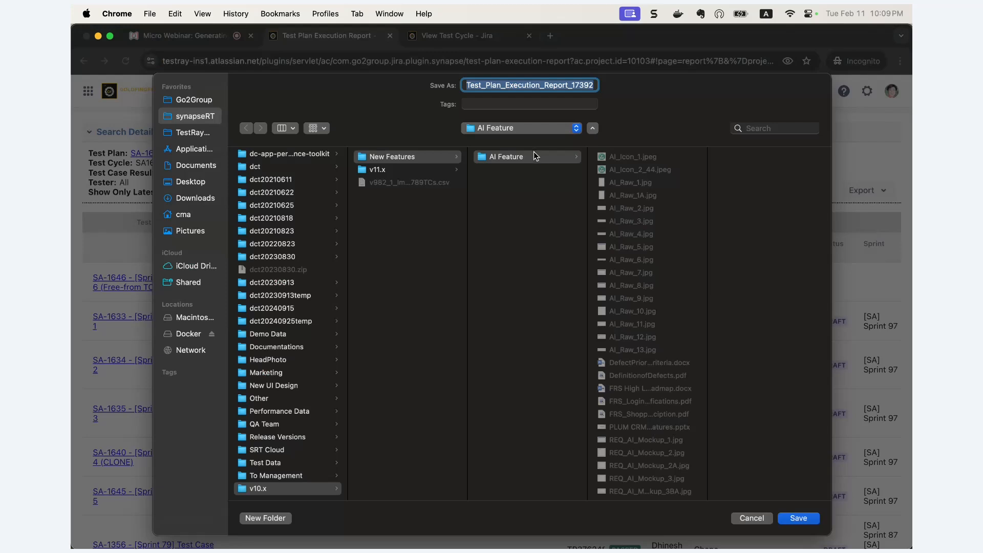
left_click(520, 129)
left_click(512, 301)
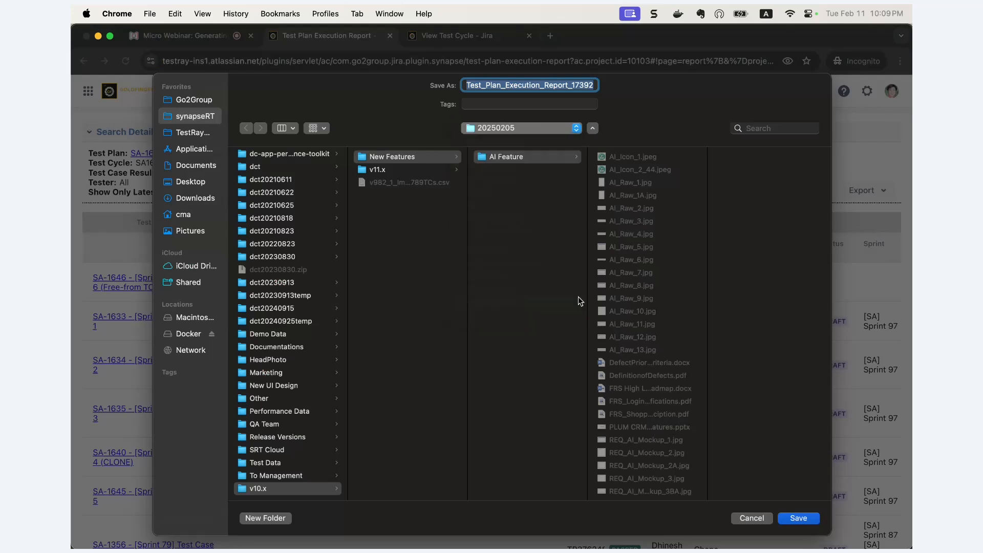
left_click(507, 337)
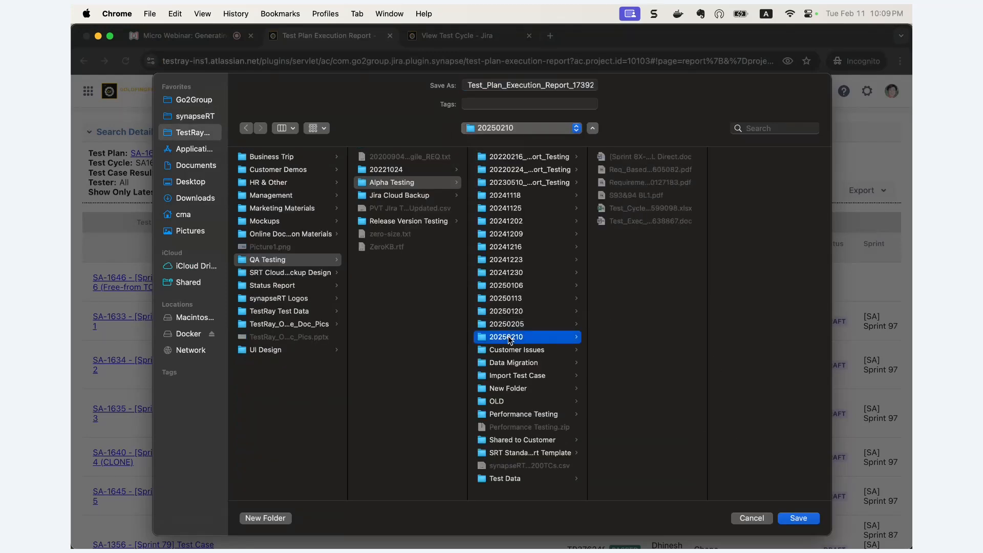
left_click(805, 519)
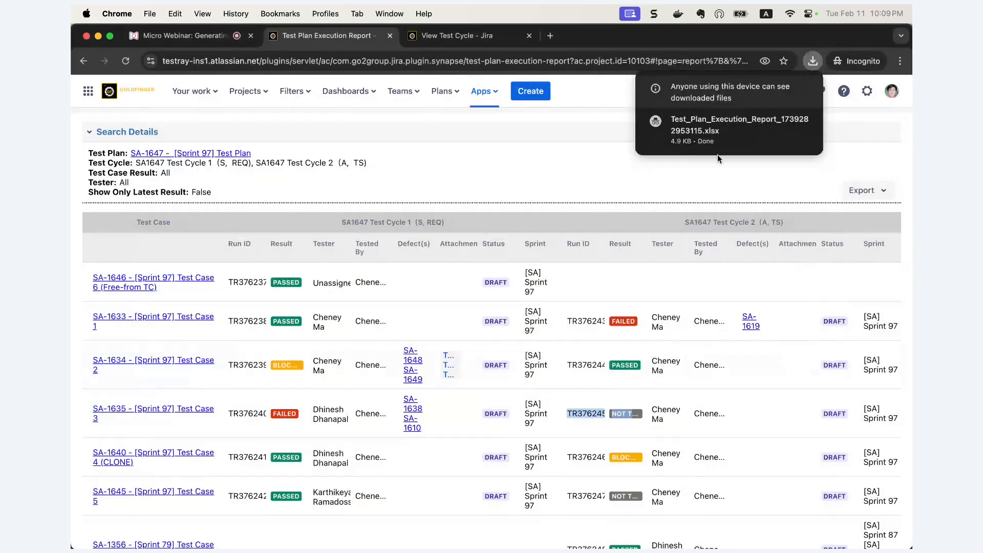
- Open the downloaded report workbook in Excel and autofit its column widths so the cell contents show in full
mouse_move(708, 134)
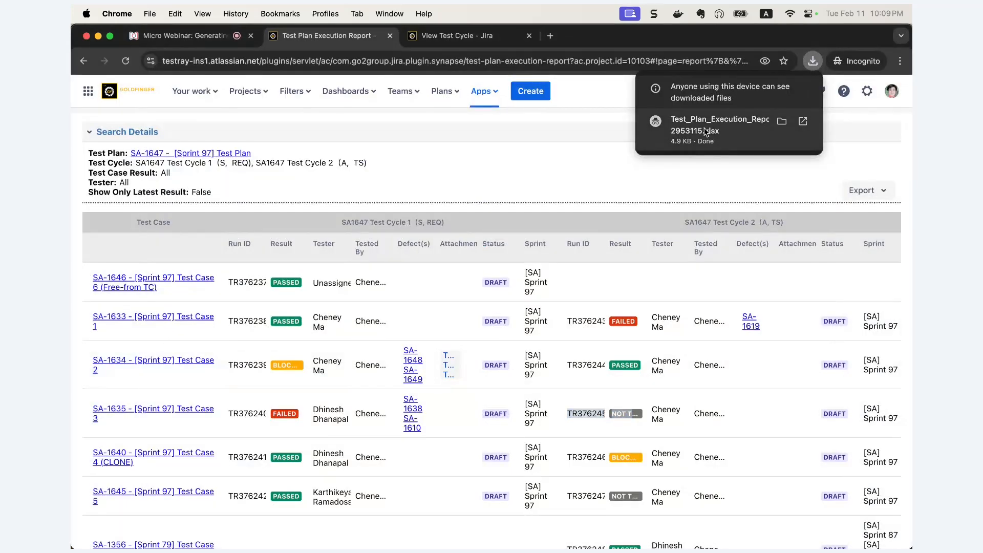
left_click(704, 132)
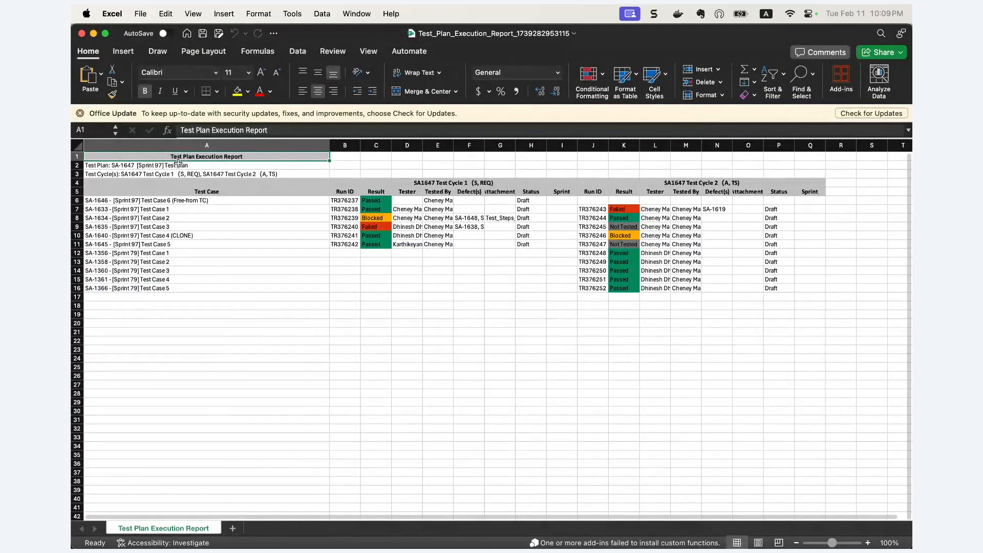
left_click(84, 143)
left_click_drag(330, 146, 758, 145)
double_click(330, 146)
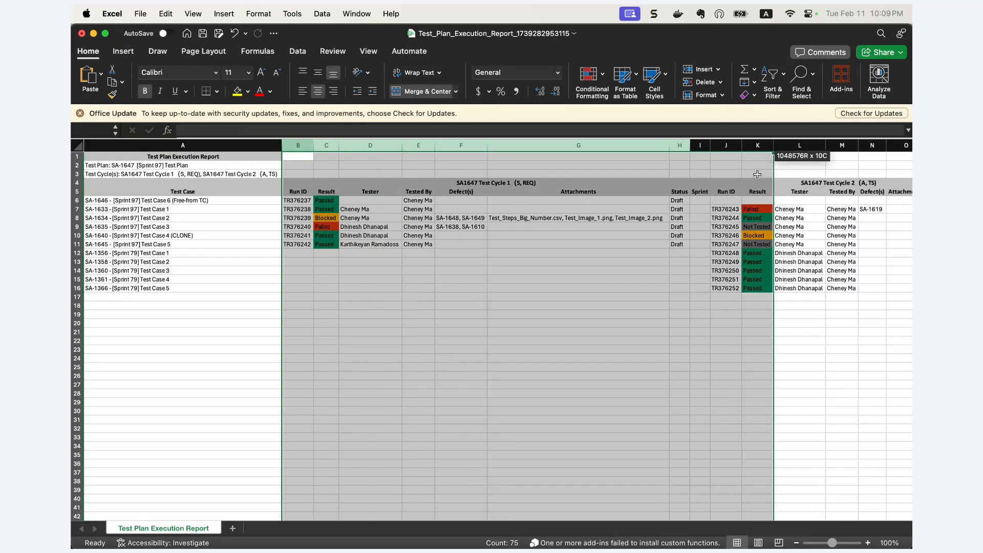
double_click(314, 146)
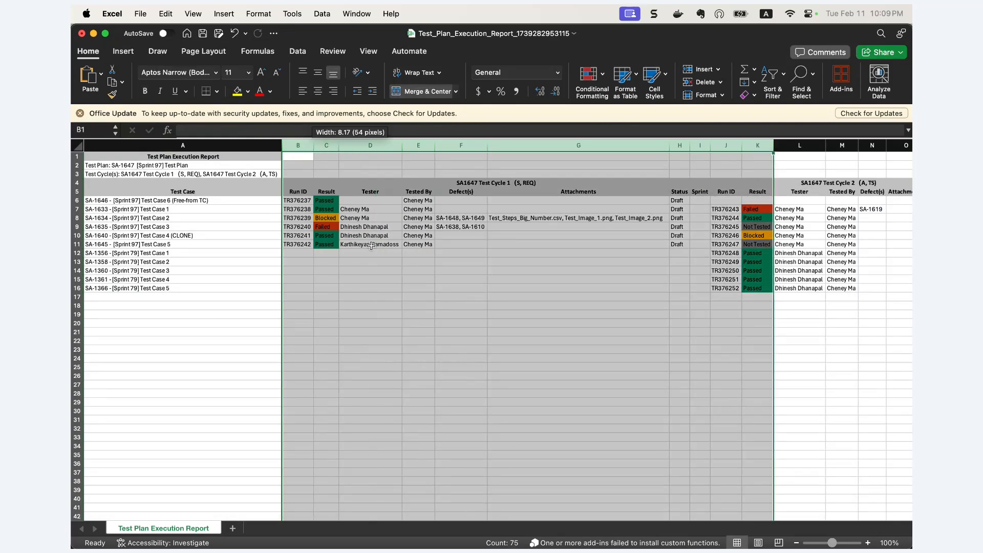
left_click(363, 267)
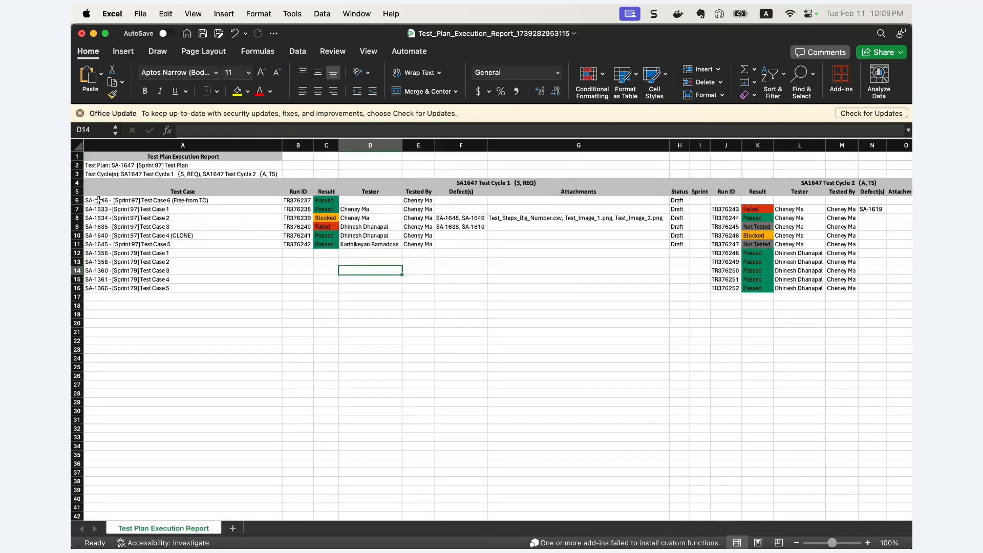
- Examine the exported rows for SA-1646 Test Case 6 (Free-from TC) and SA-1634 Test Case 2 across both test cycles
left_click(75, 201)
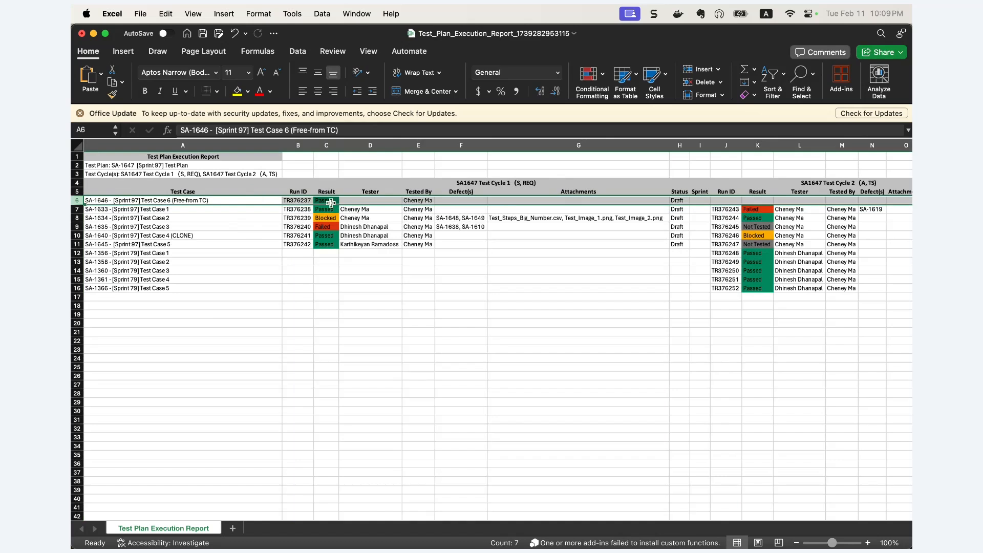
left_click_drag(321, 201, 433, 200)
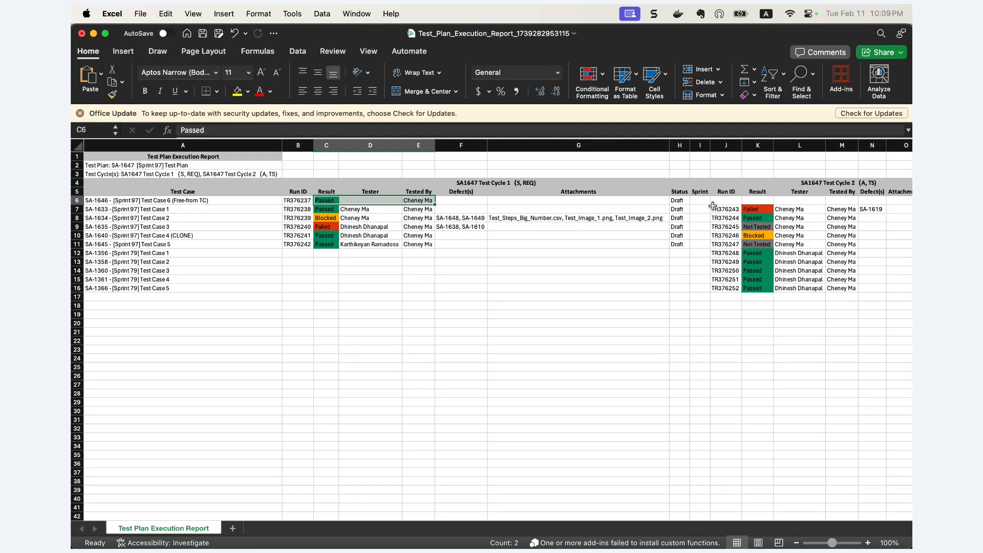
left_click_drag(681, 200, 855, 198)
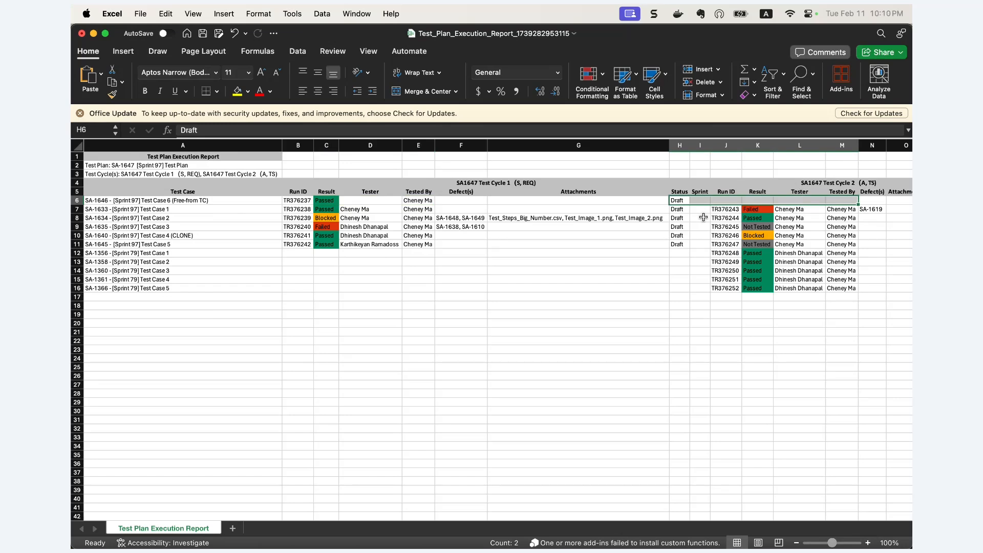
left_click(77, 218)
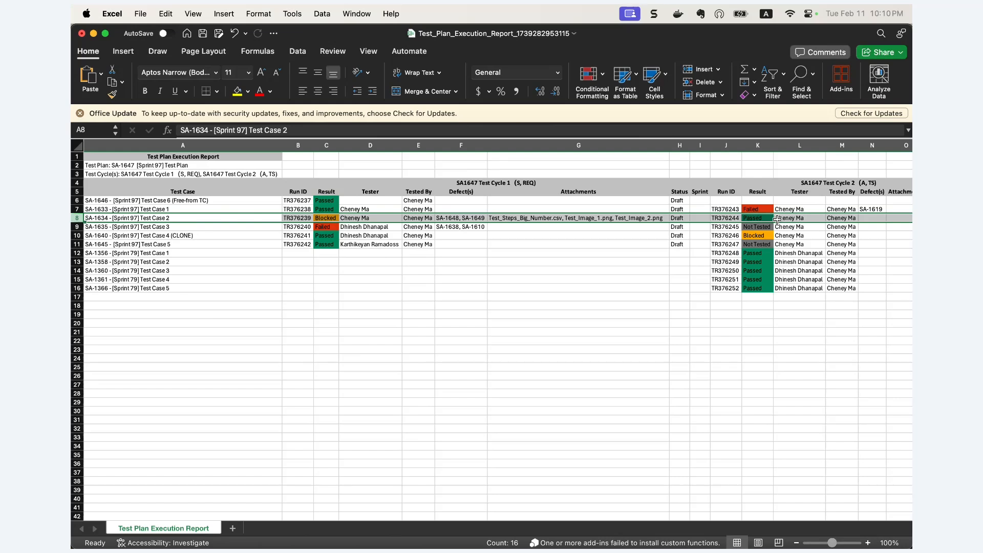
- Check the test plan and test cycle lines above the exported table, and close the workbook to return to the browser report
left_click(209, 167)
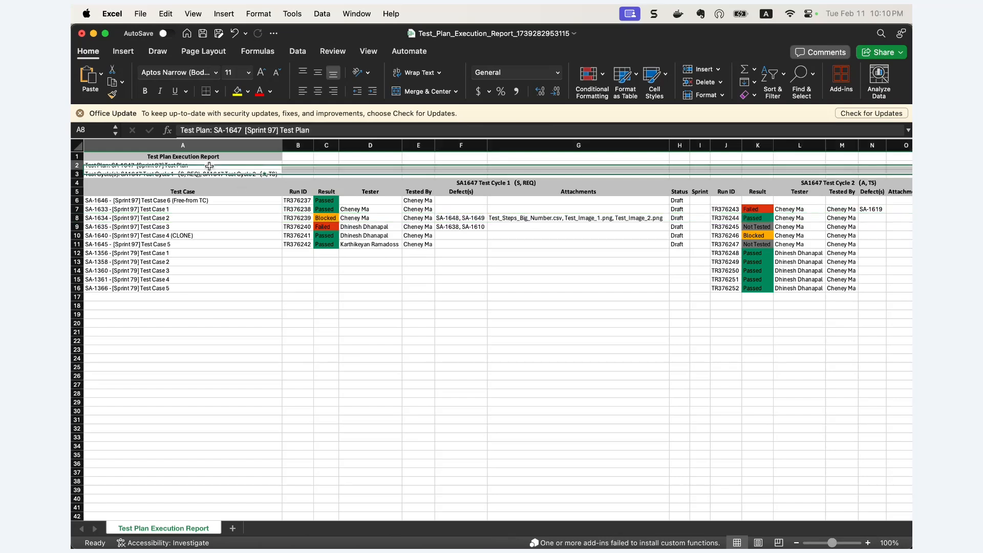
left_click_drag(210, 167, 209, 173)
double_click(200, 167)
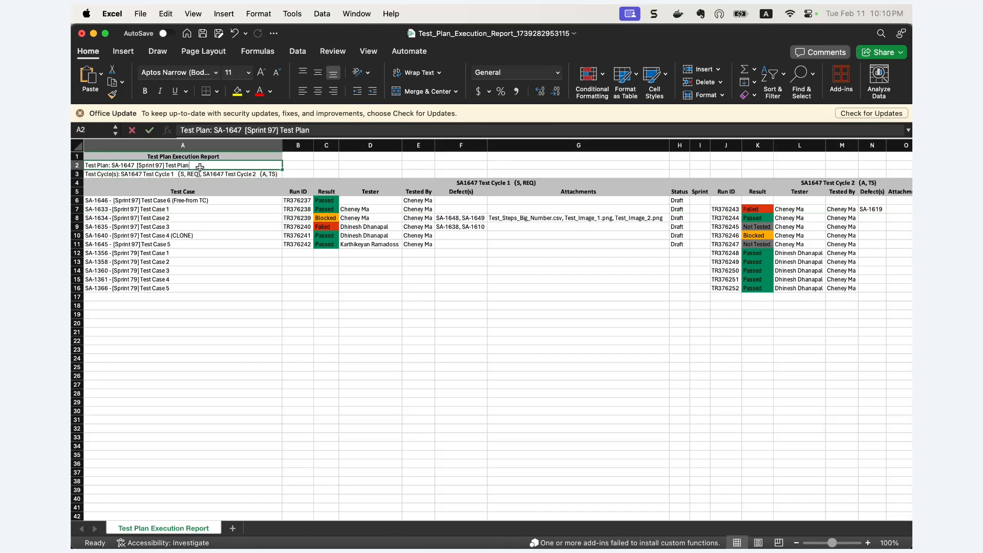
left_click(118, 175)
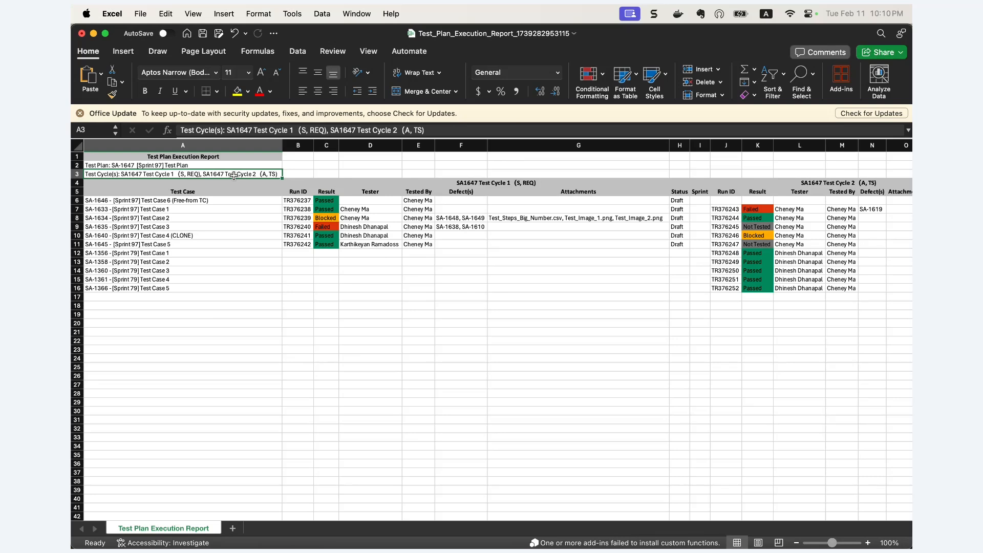
key("super+w")
left_click(475, 342)
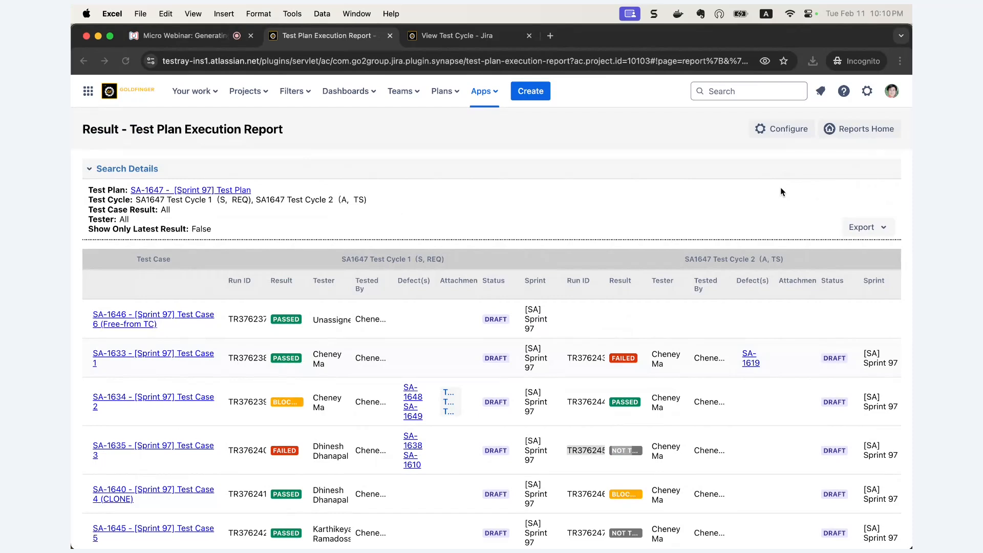
- Return to the reports home and open the Requirement Based Reports configuration
left_click(874, 146)
left_click(873, 135)
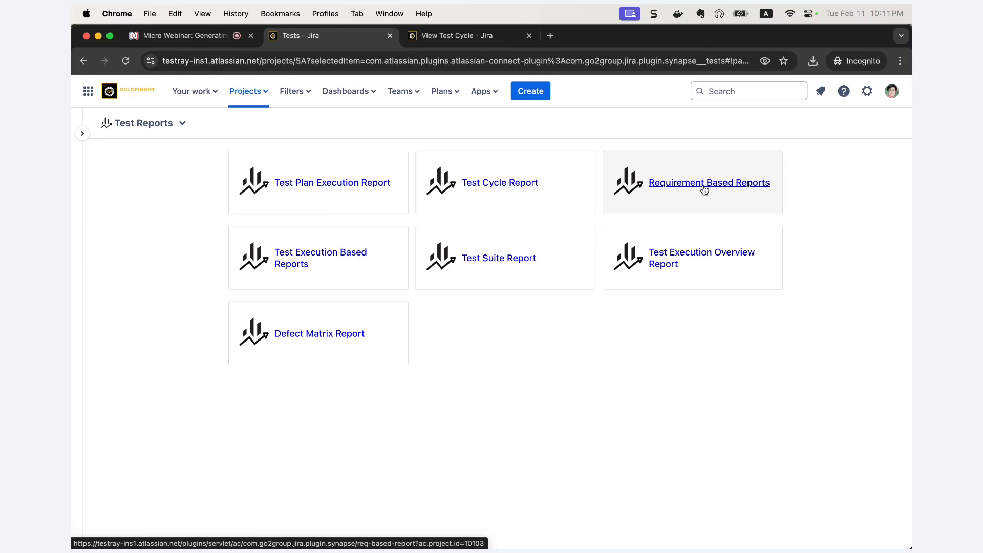
left_click(669, 186)
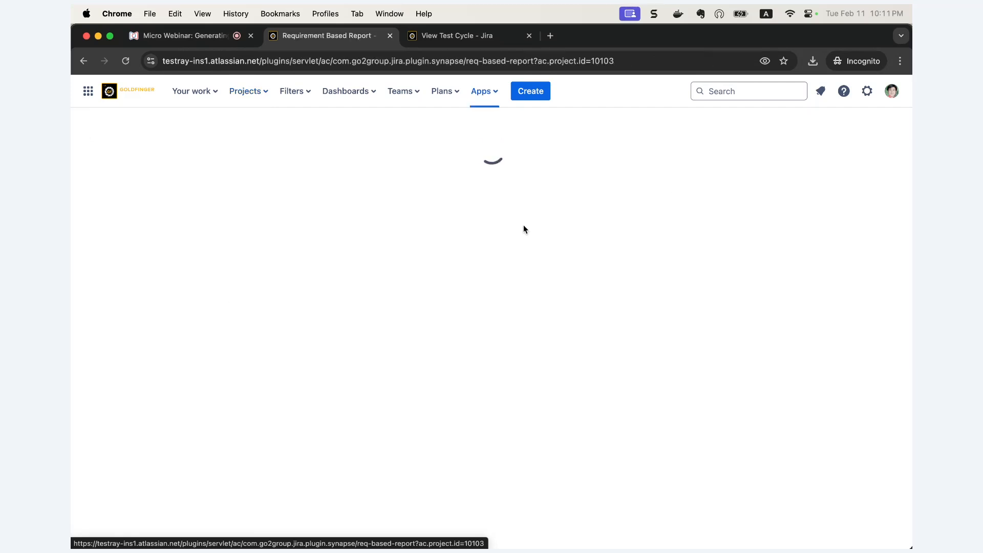
- Extend the requirement JQL with AND Sprint = and choose [SA] Sprint 97 (89) as its value
left_click(503, 243)
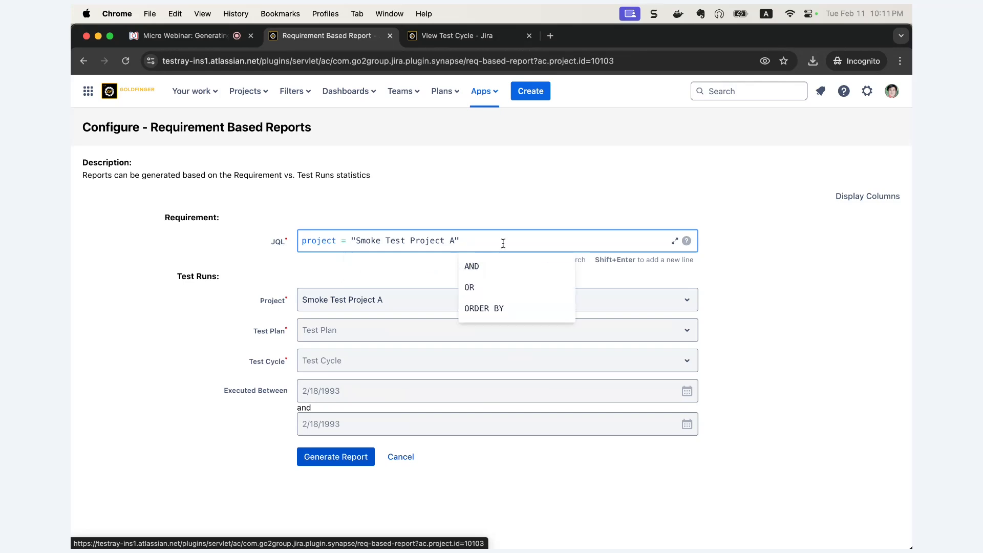
left_click(501, 265)
type("spr")
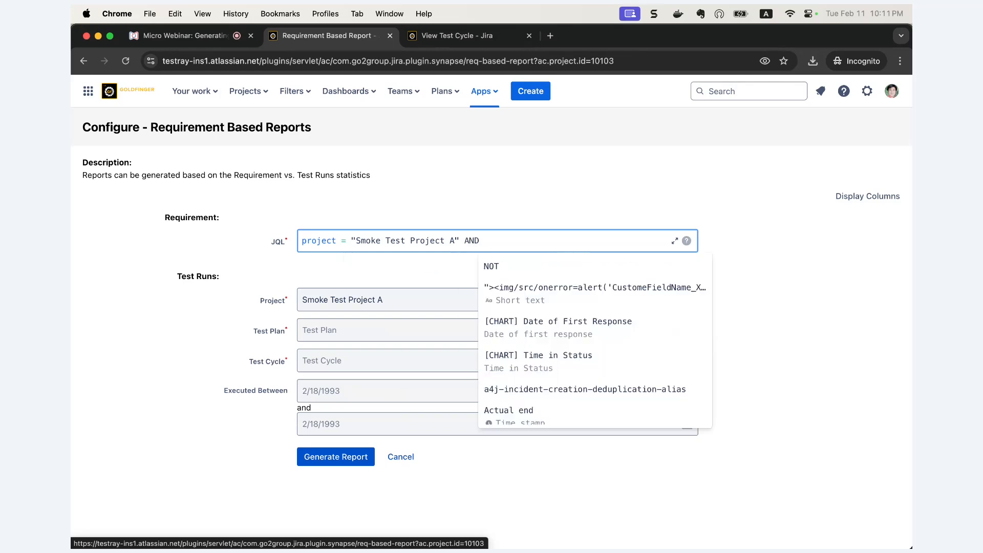
left_click(519, 267)
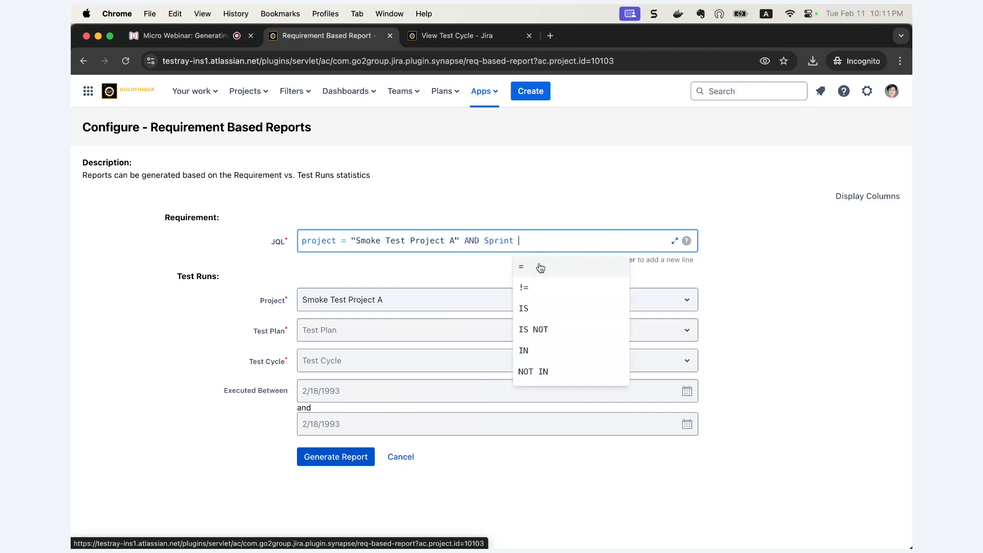
left_click(541, 268)
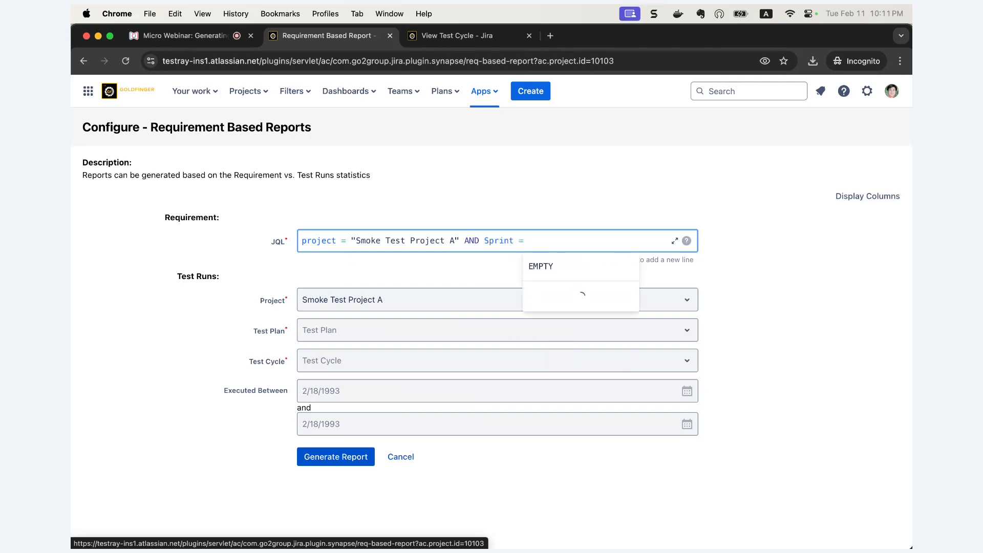
type("Spr")
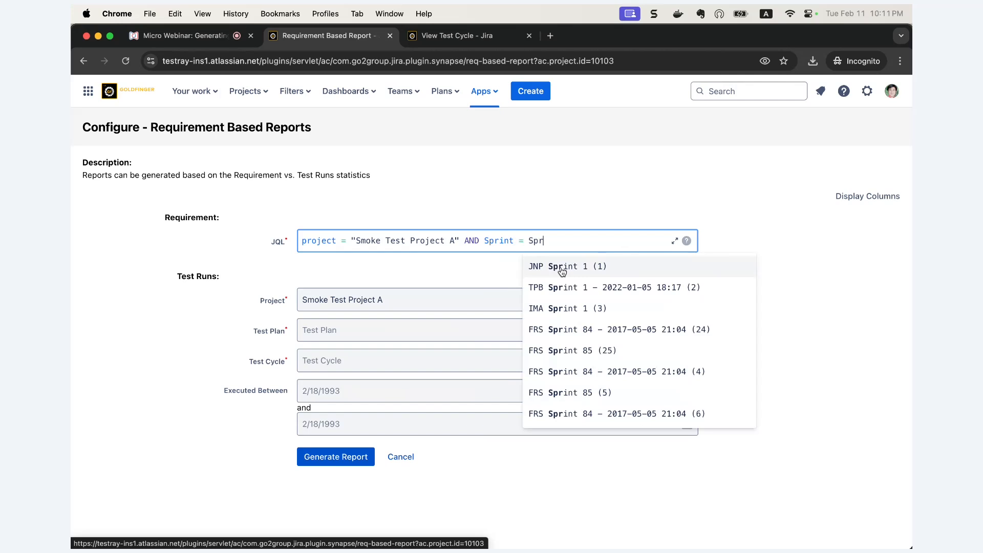
key("BackSpace")
key("BackSpace")
key("BackSpace")
type("97")
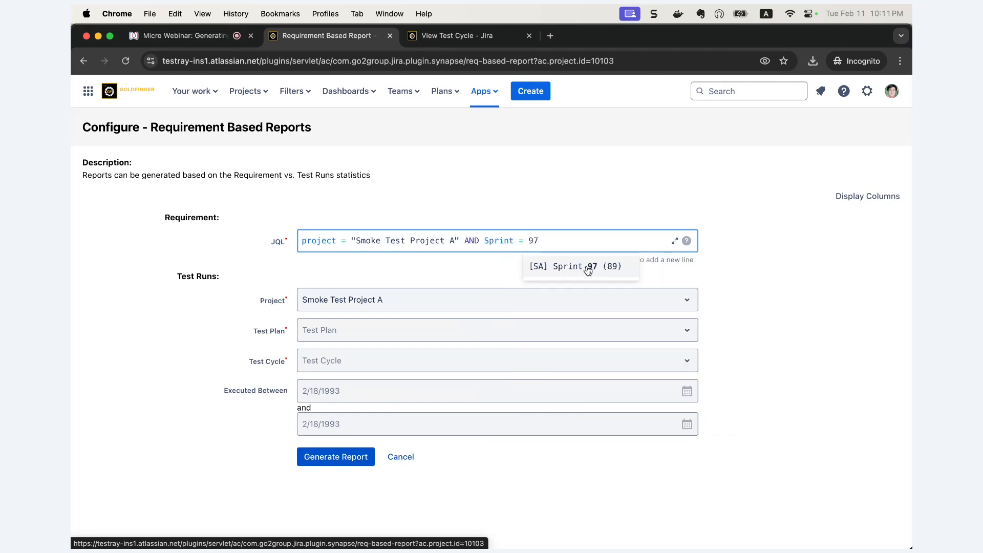
left_click(587, 267)
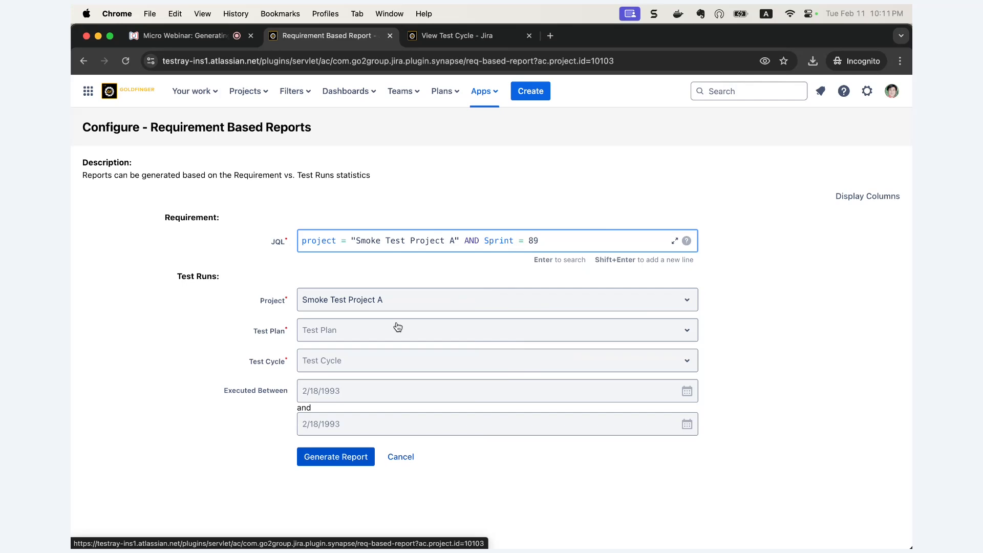
- Choose SA-1647 - [Sprint 97] Test Plan with SA1647 Test Cycle 1 (S, REQ) and generate the requirement based report
left_click(371, 334)
left_click(372, 362)
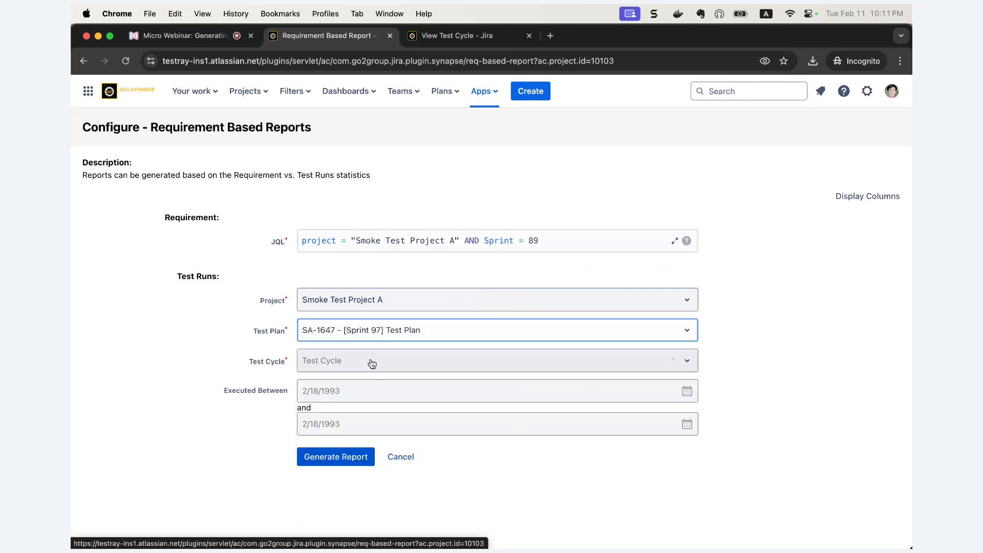
left_click(373, 363)
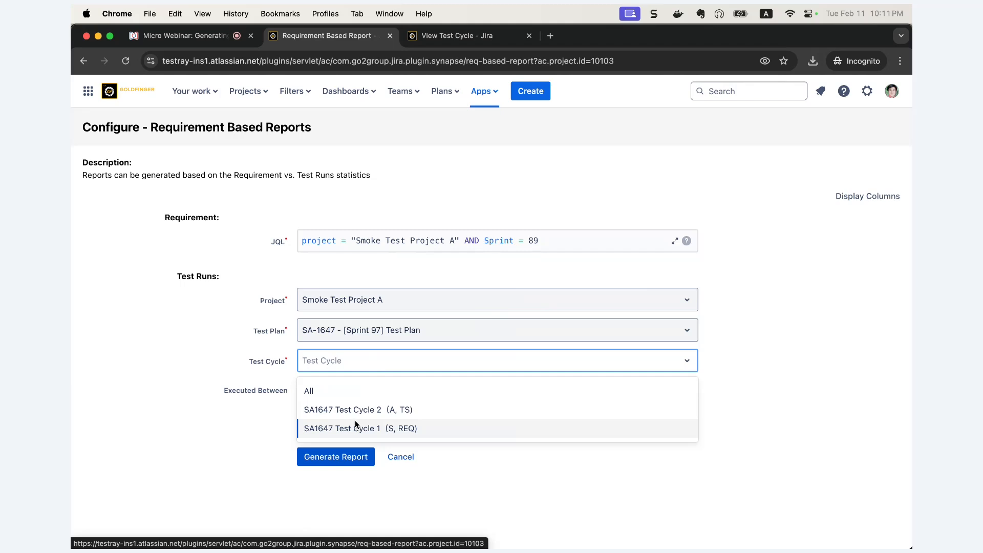
left_click(356, 426)
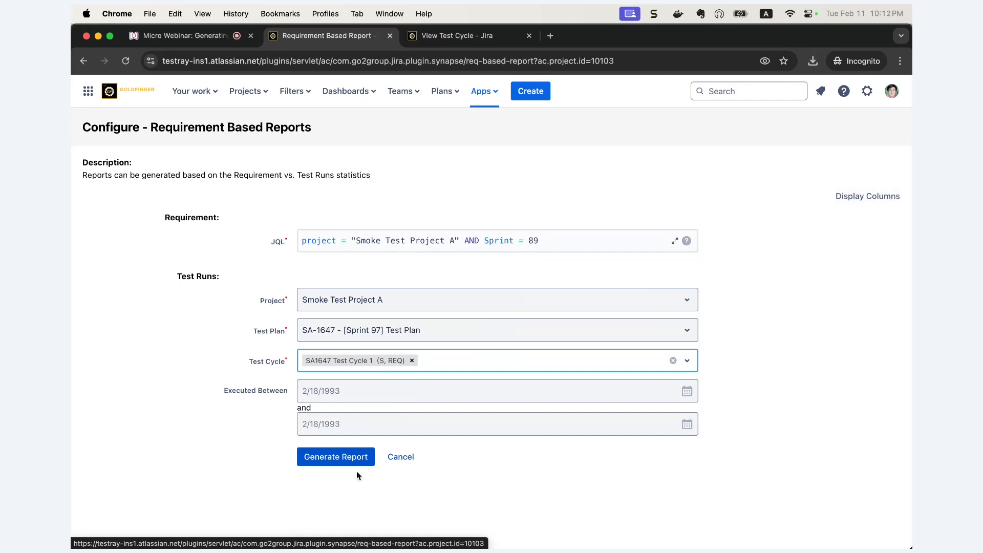
left_click(335, 460)
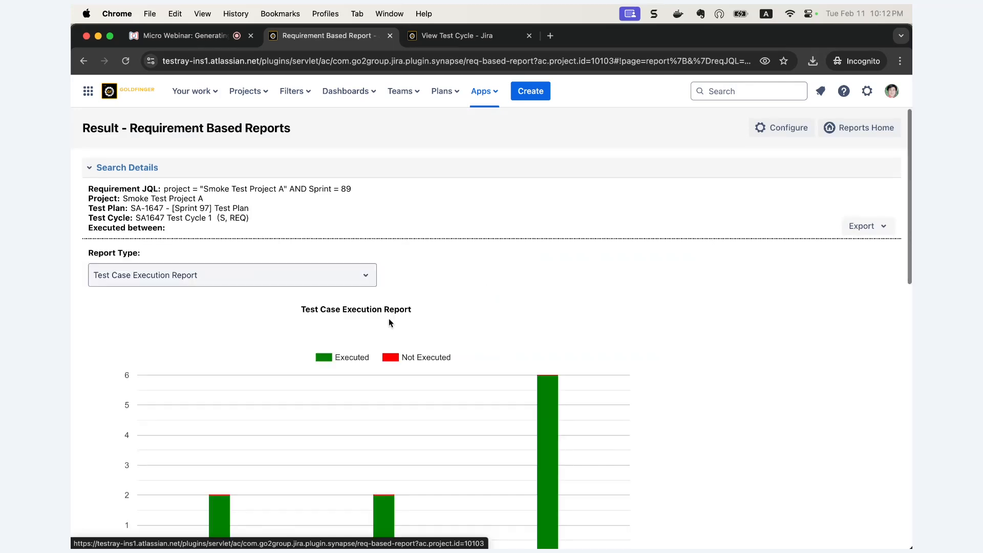
- Switch the report type to Test Case Execution Status Report
scroll(388, 319, "down", 1)
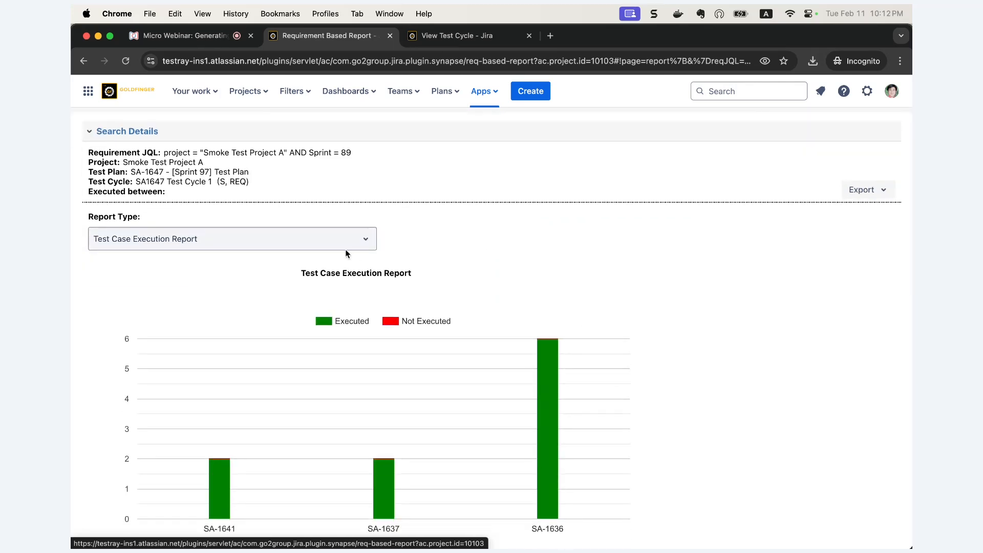
left_click(358, 239)
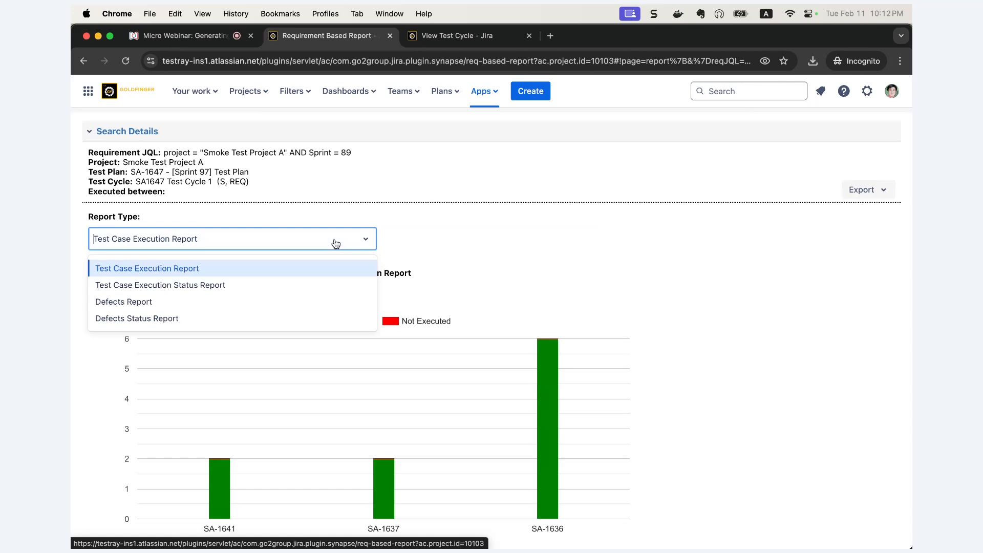
left_click(118, 287)
- Examine the summary row of requirement SA-1636, including its test case and execution totals and its passed, failed and blocked counts
scroll(352, 273, "down", 5)
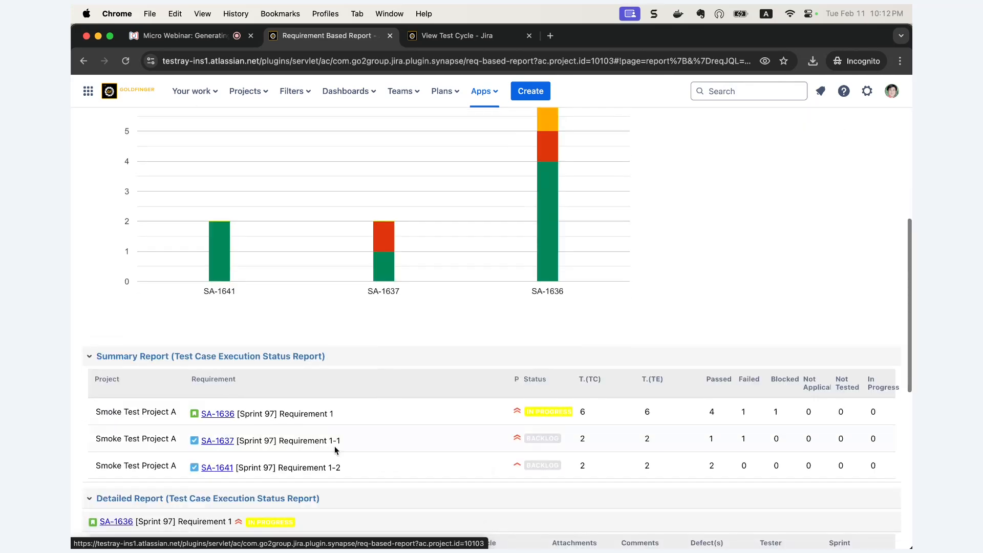
left_click_drag(340, 460, 278, 409)
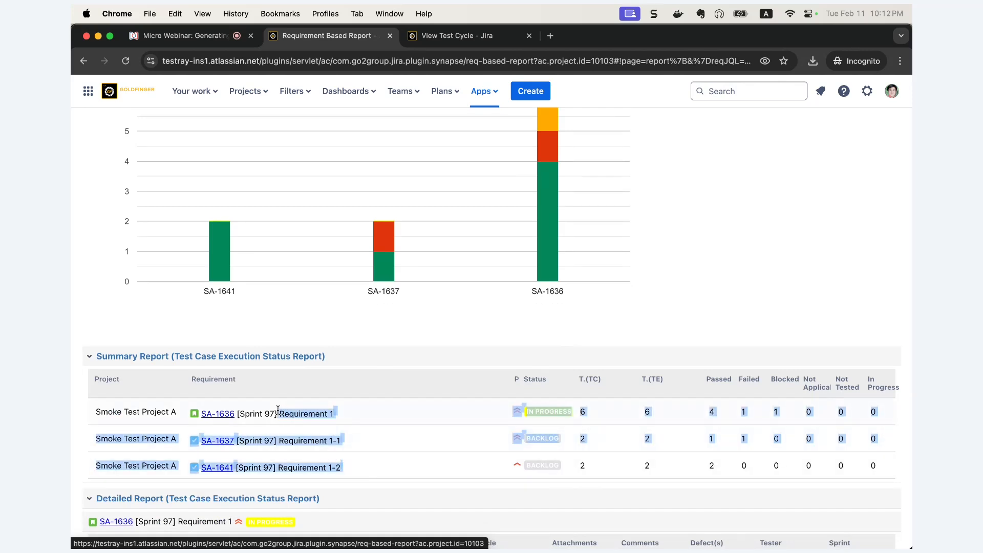
left_click(279, 410)
left_click_drag(270, 414, 348, 419)
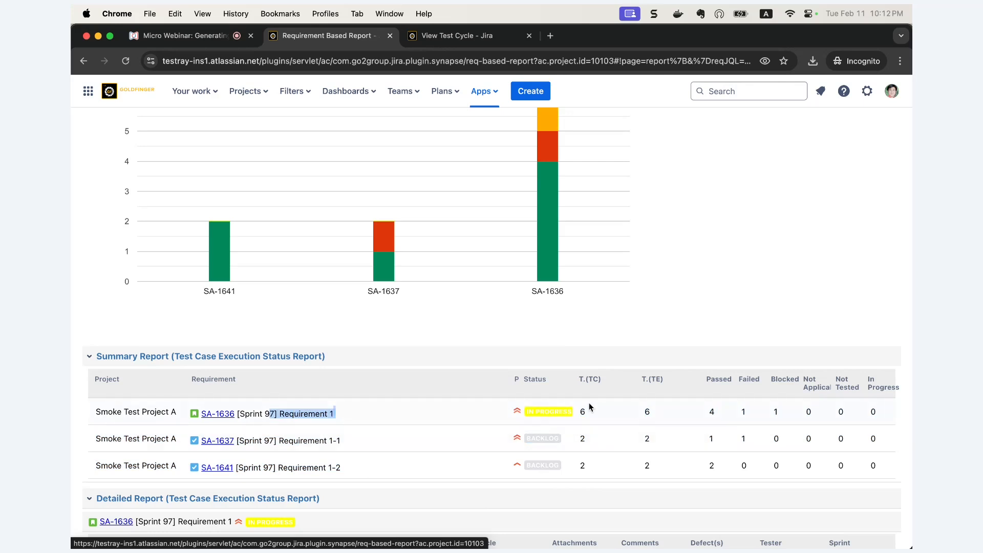
left_click_drag(579, 379, 673, 383)
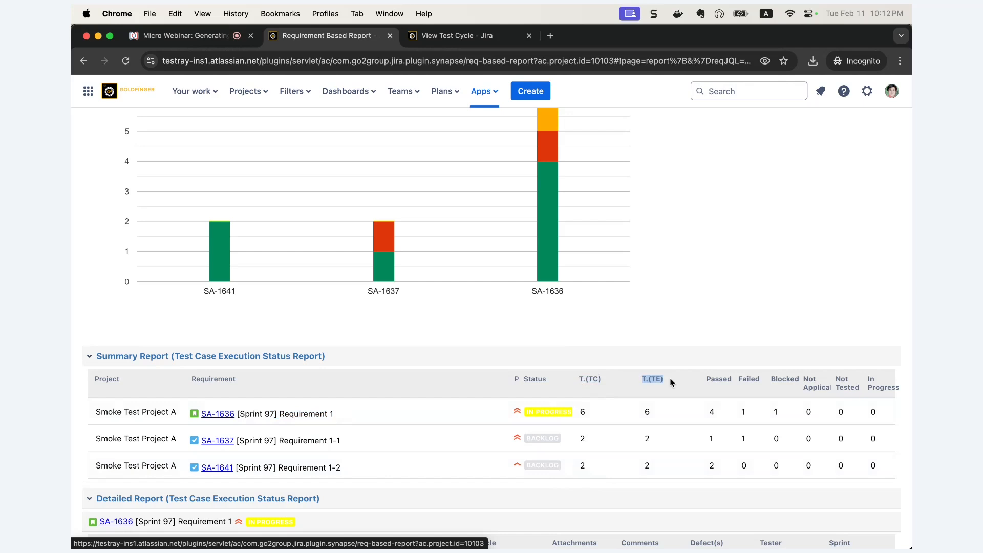
left_click(709, 414)
double_click(745, 414)
left_click(782, 414)
- Look over the detailed report and status chart, and check which export formats the report offers
scroll(507, 272, "down", 3)
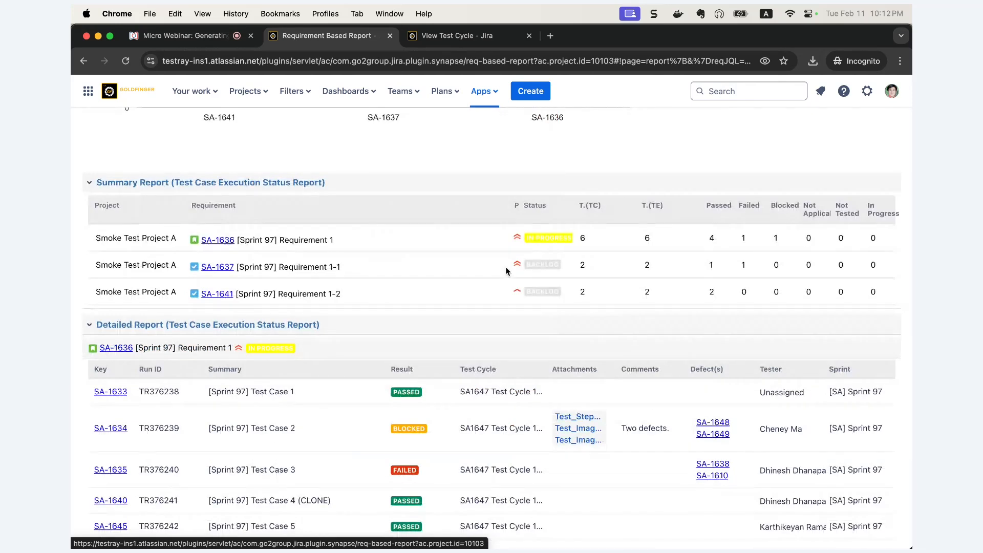
scroll(505, 267, "up", 5)
scroll(506, 267, "up", 2)
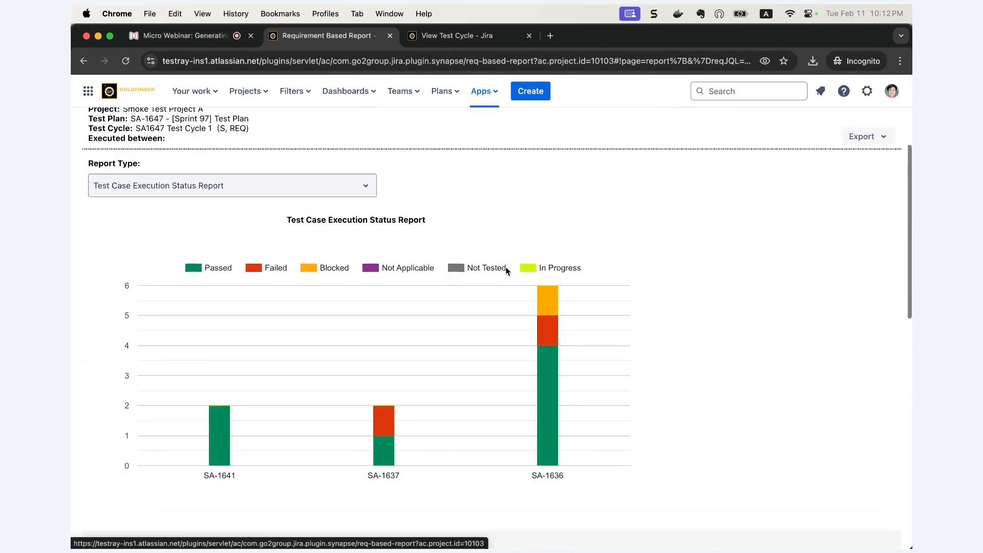
left_click(880, 177)
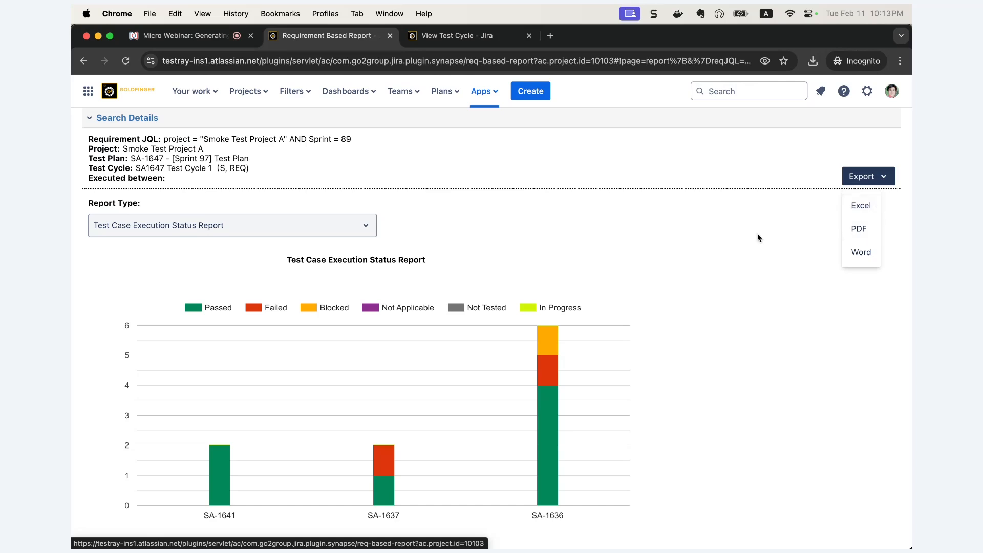
scroll(529, 291, "down", 3)
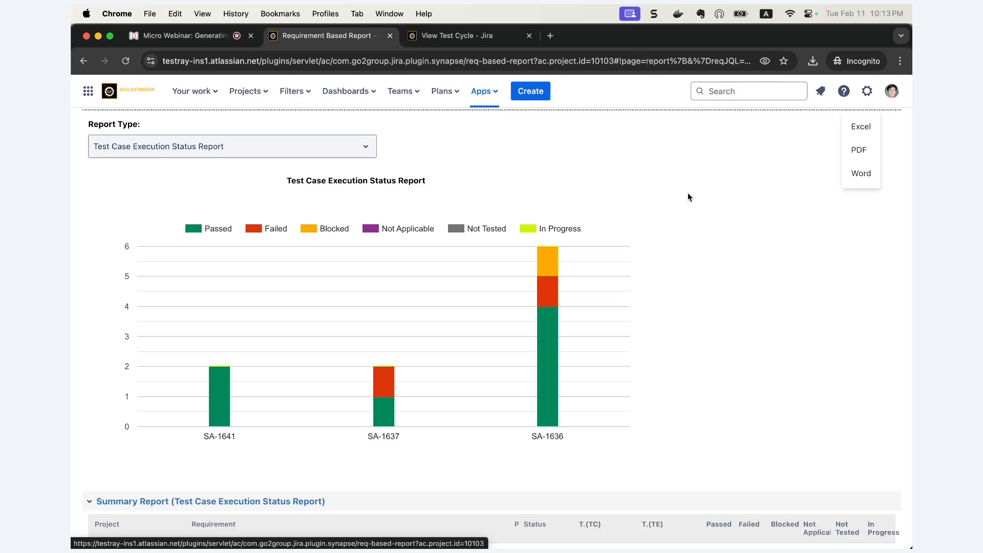
scroll(358, 177, "up", 3)
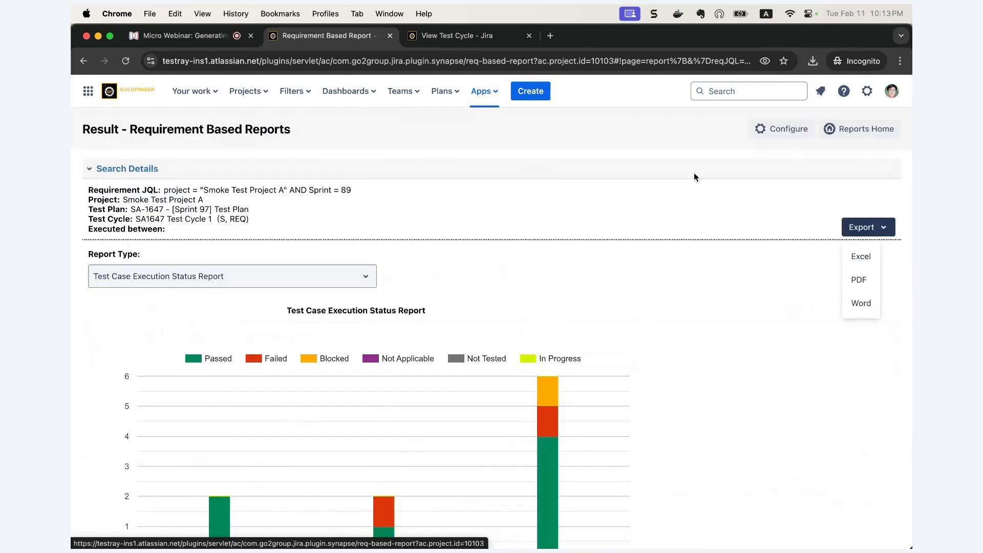
- Return to the reports home and open TestRay's Traceability page
left_click(864, 131)
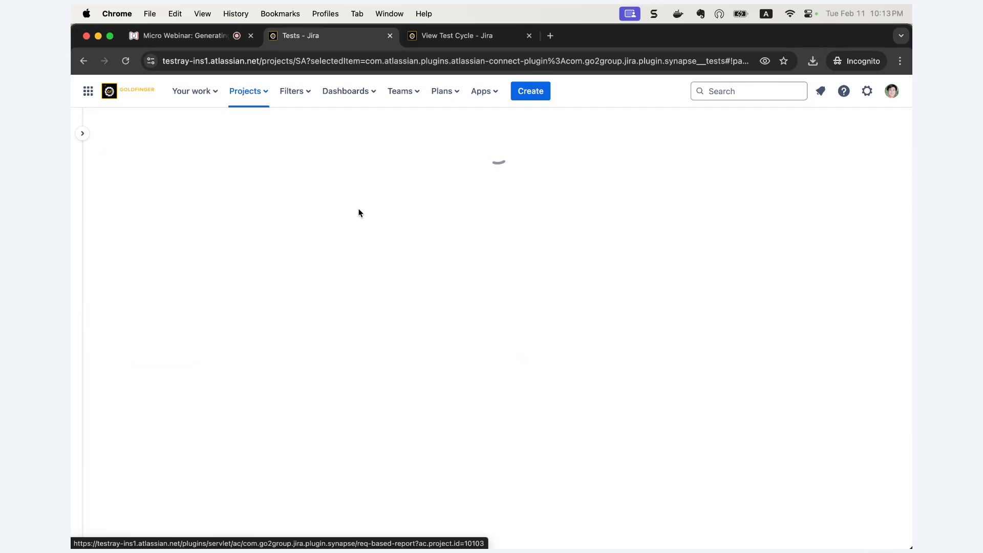
left_click(167, 129)
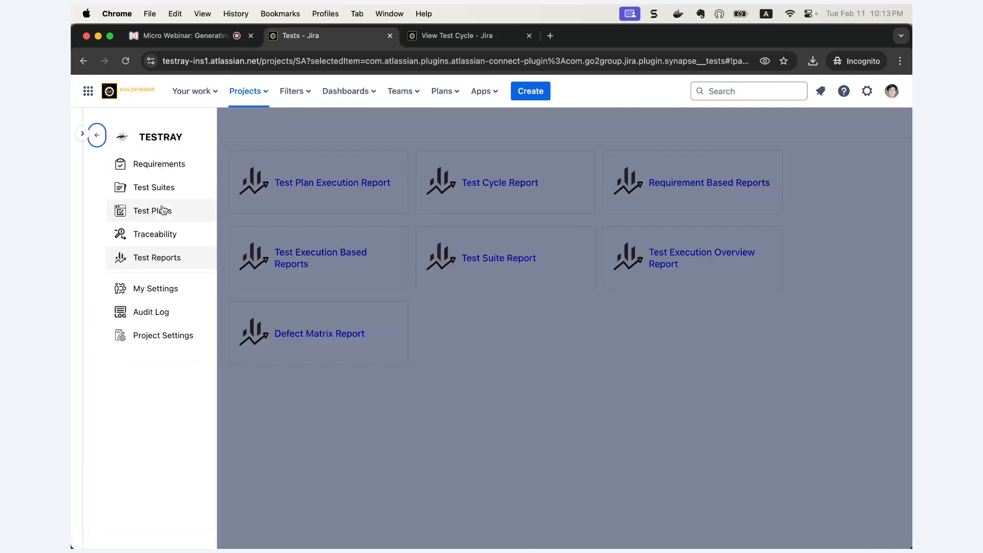
left_click(149, 240)
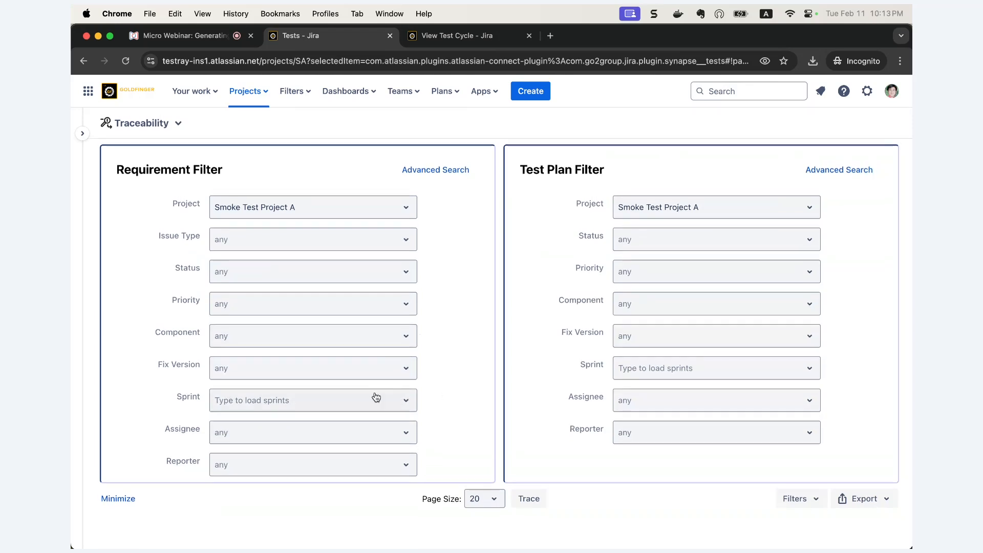
- Set the sprint to [SA] Sprint 97 in both the requirement and test plan filters and run the trace
left_click(371, 400)
type("97")
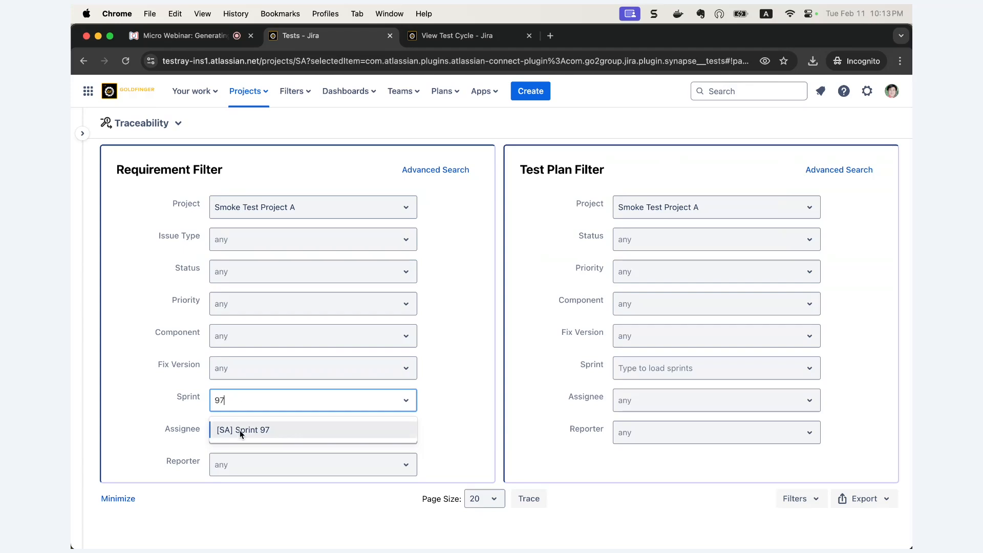
left_click(239, 430)
left_click(659, 377)
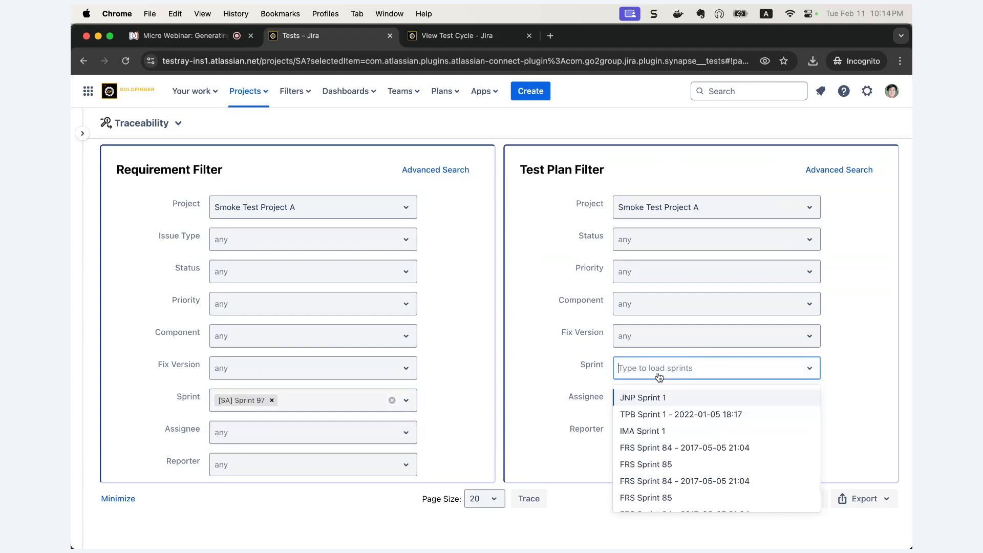
type("97")
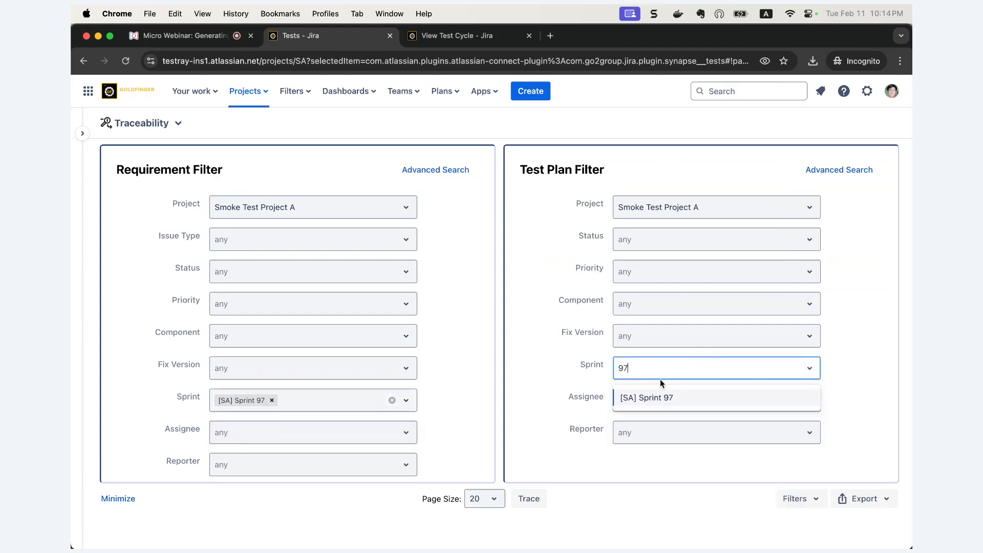
left_click(663, 400)
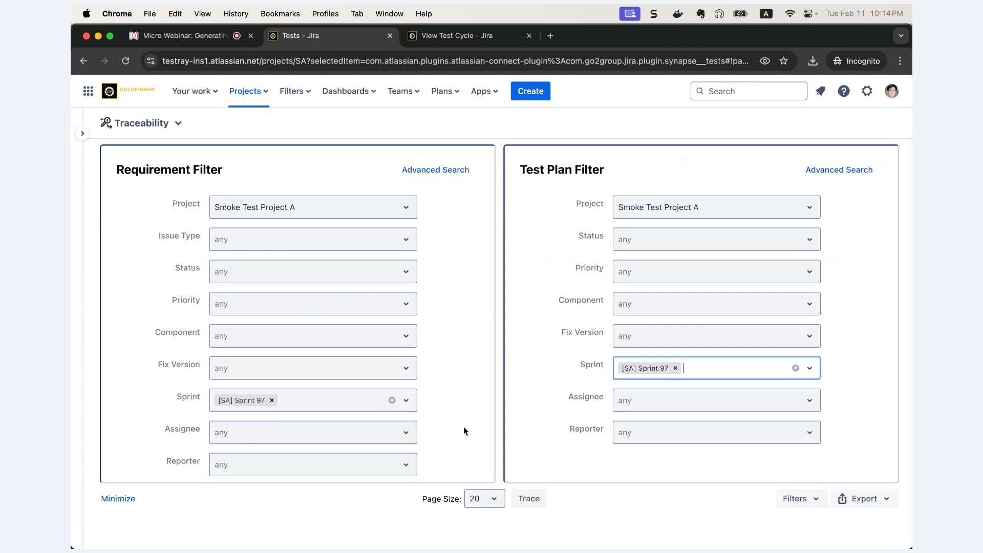
left_click(534, 502)
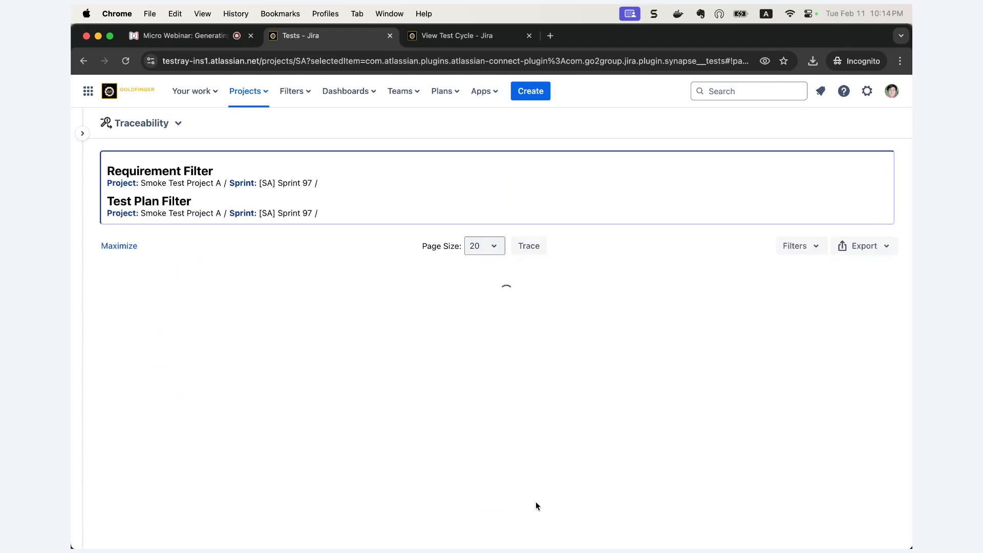
- Review the traceability matrix, inspect the Test Cycle 2 run details of SA-1640 Test Case 4 (CLONE), and close them
scroll(536, 501, "down", 2)
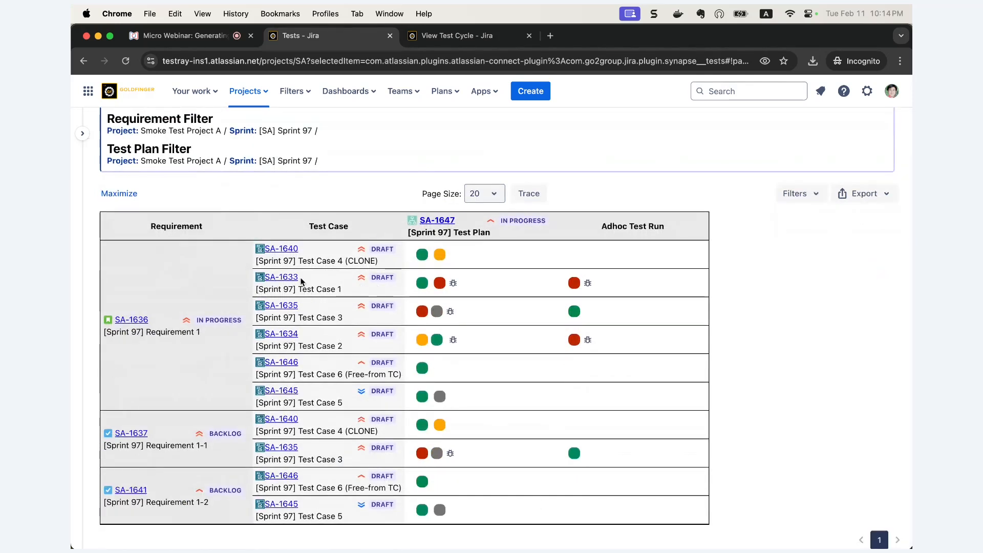
mouse_move(424, 258)
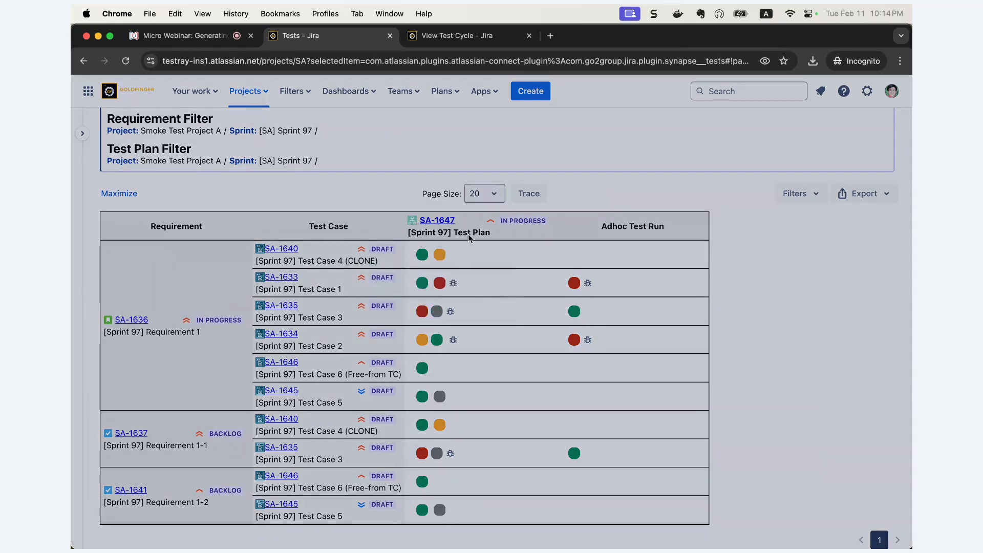
left_click(454, 284)
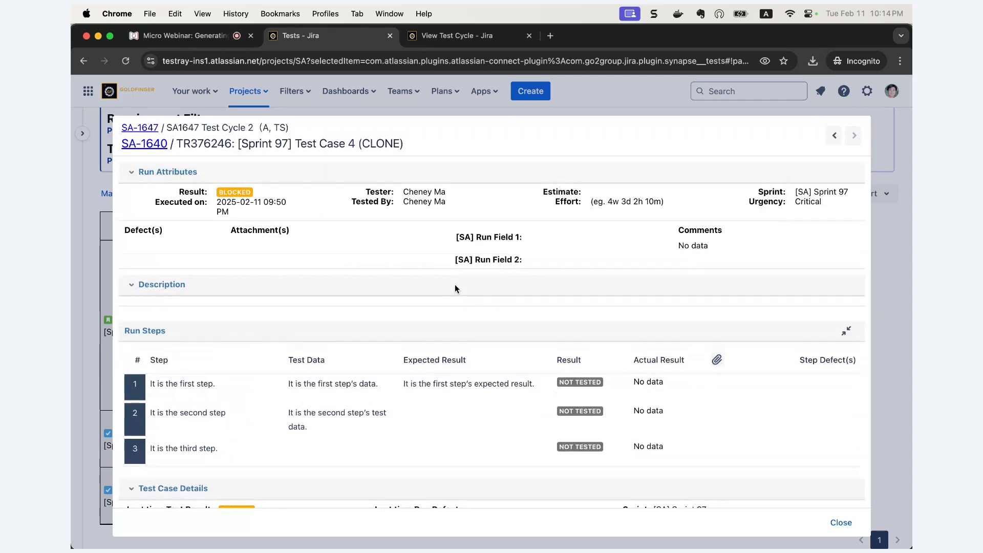
scroll(454, 284, "down", 2)
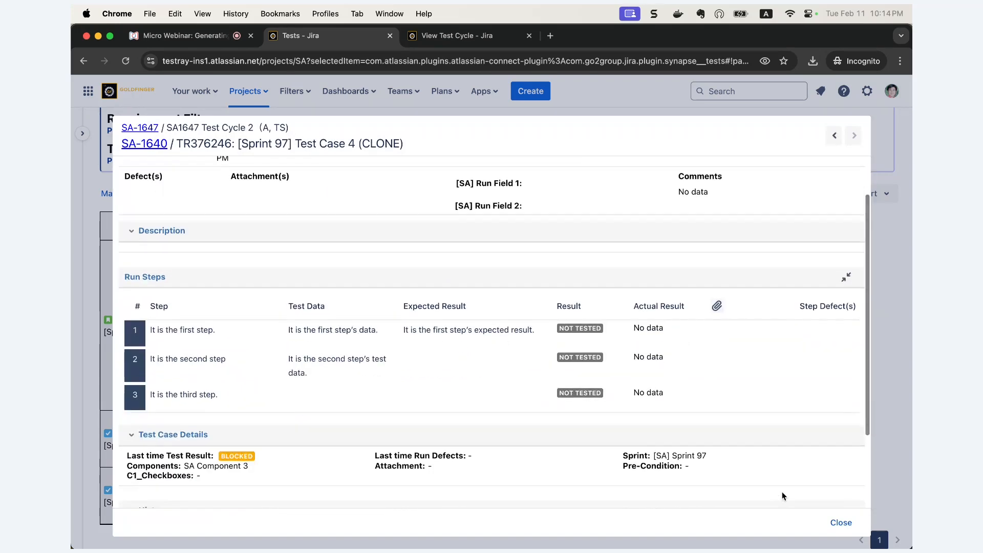
left_click(833, 520)
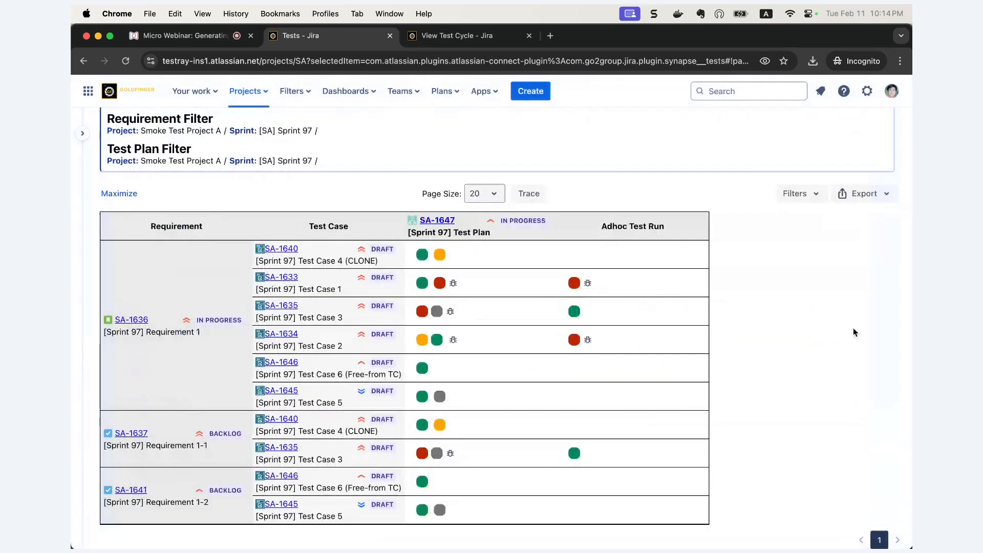
- Check the export options offered for the traceability matrix
left_click(877, 193)
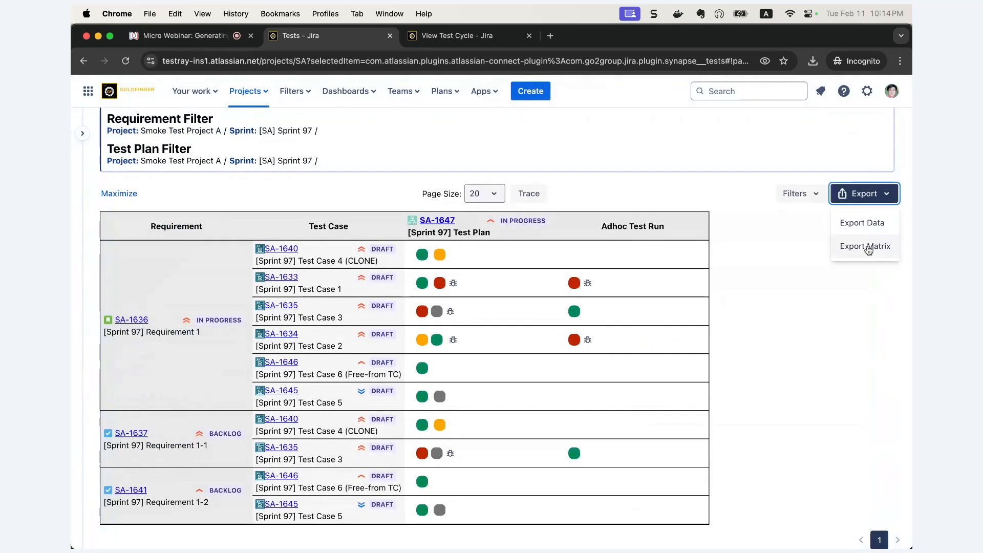
left_click(778, 262)
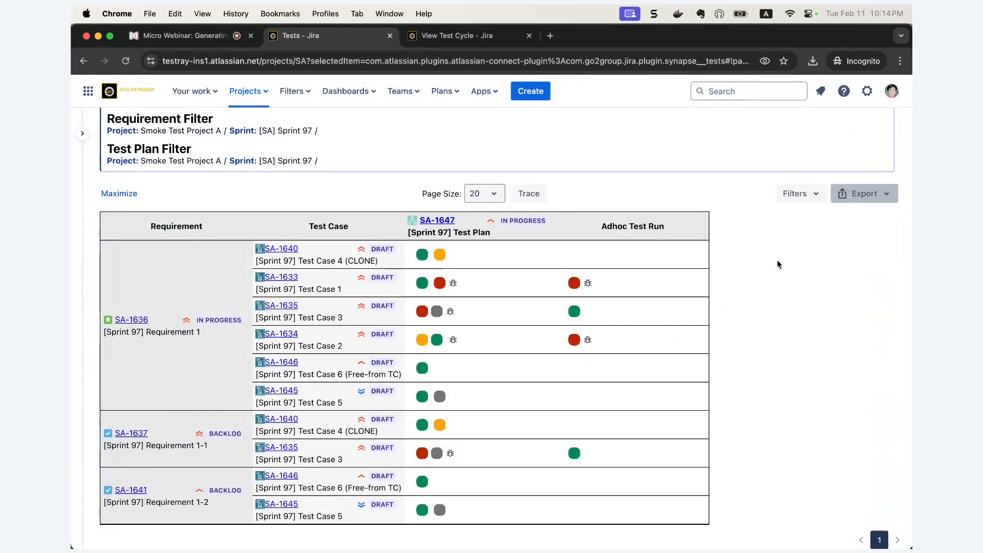